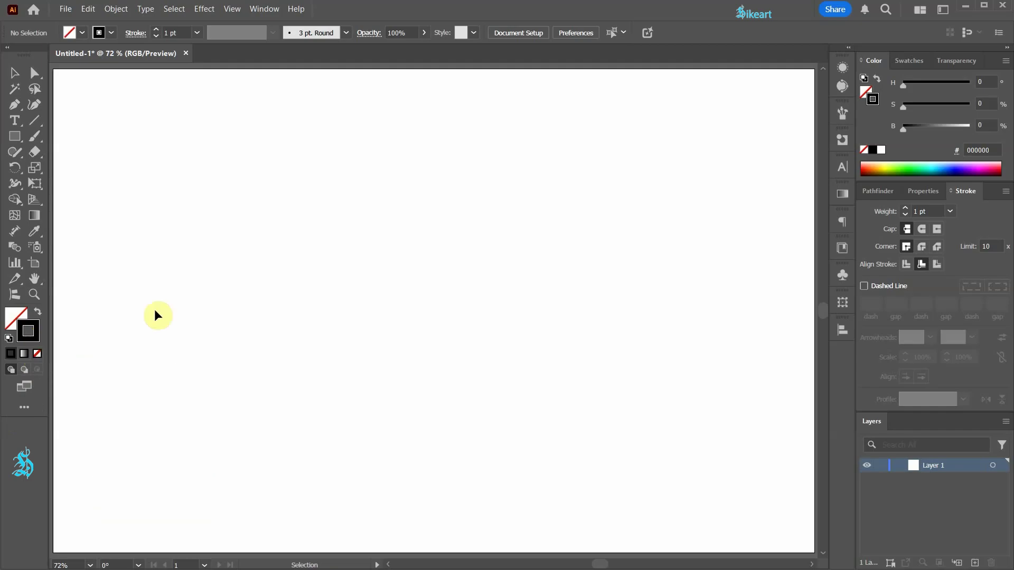
# - Draw a circle mid-artboard with the Ellipse tool and copy it straight up until the copy's lowest point meets the original's centre
pyautogui.press('l')
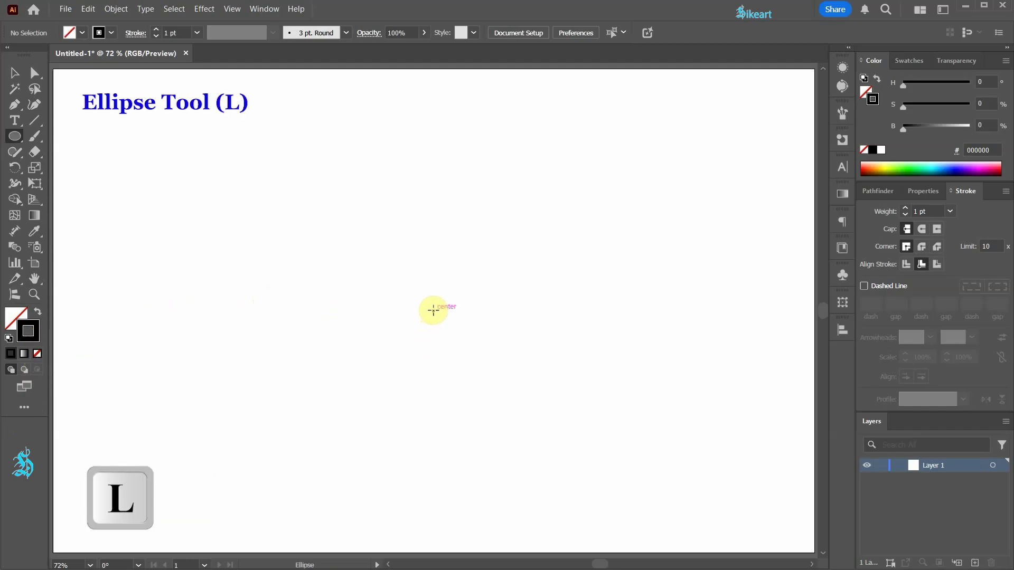
pyautogui.moveTo(433, 310); pyautogui.dragTo(507, 412)
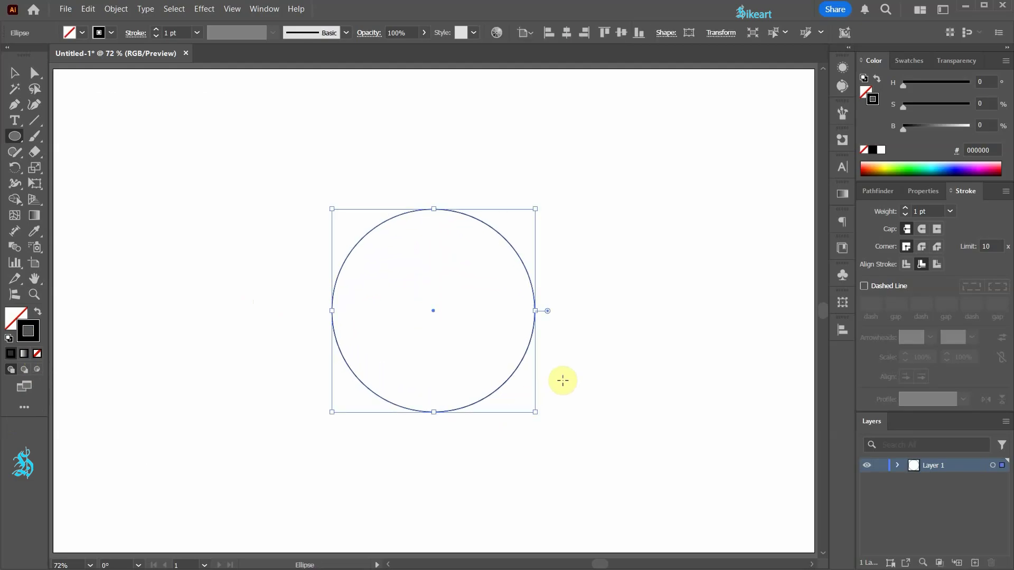
pyautogui.press('v')
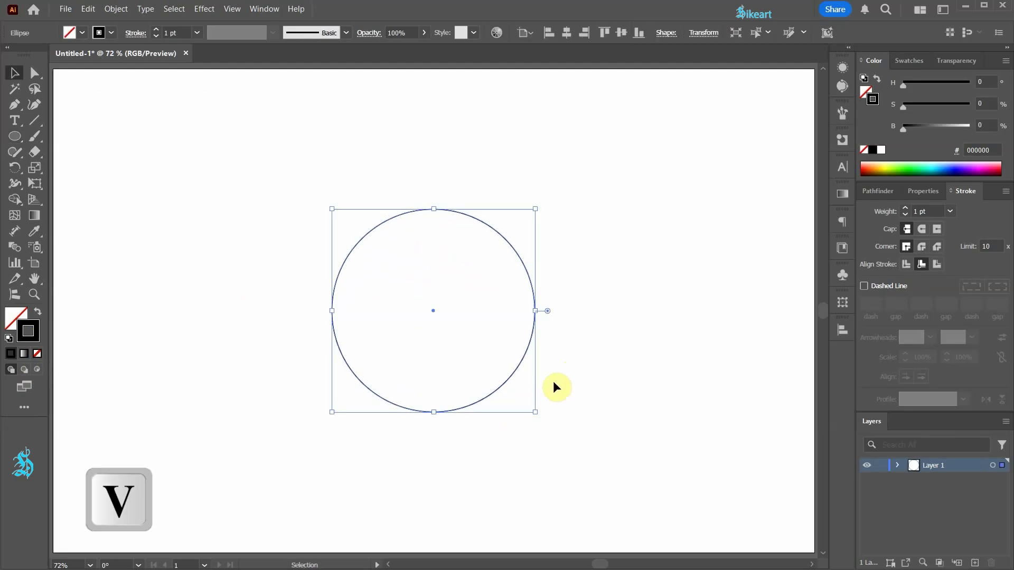
pyautogui.moveTo(489, 394); pyautogui.dragTo(494, 305)
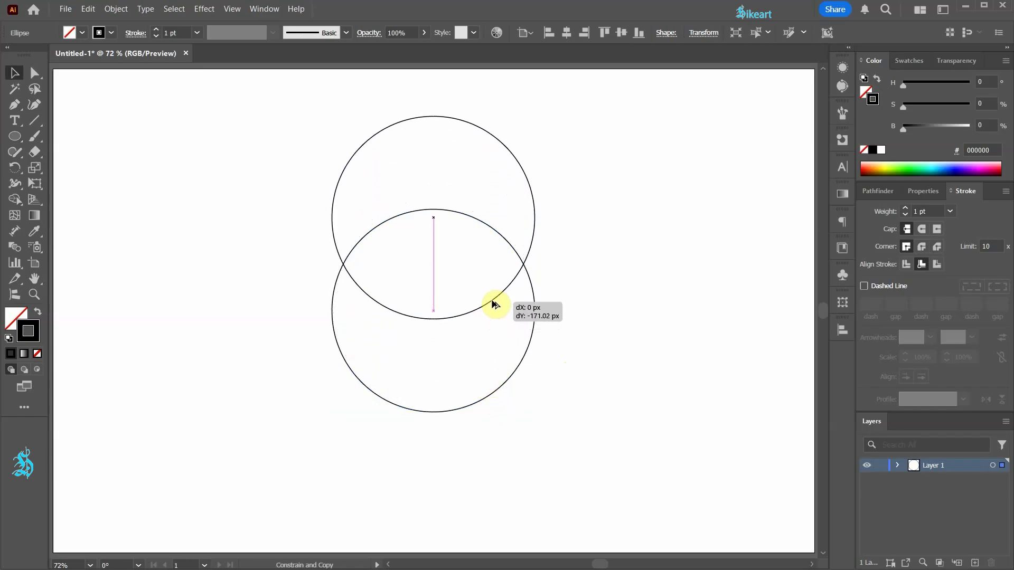
pyautogui.moveTo(494, 305); pyautogui.dragTo(495, 299)
# - Create a copy of the upper circle rotated 60° about the original circle's centre
pyautogui.press('r')
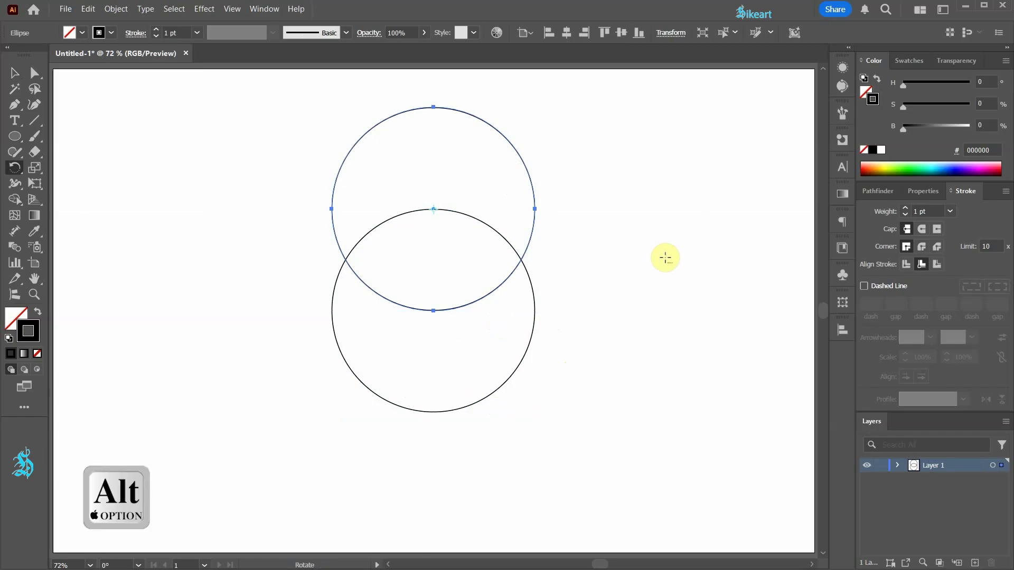
pyautogui.keyDown('alt'); pyautogui.click(433, 311); pyautogui.keyUp('alt')
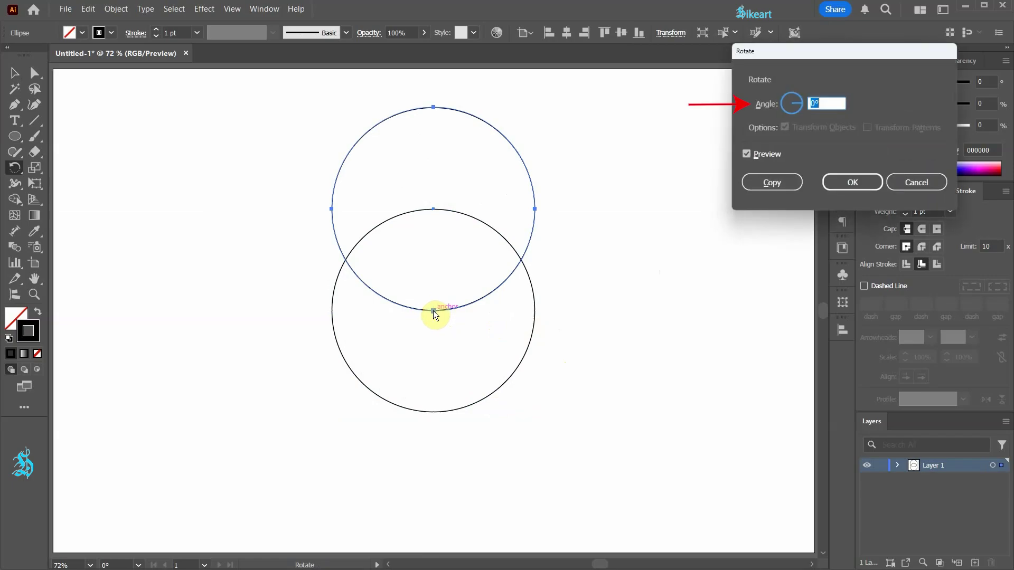
pyautogui.write('60')
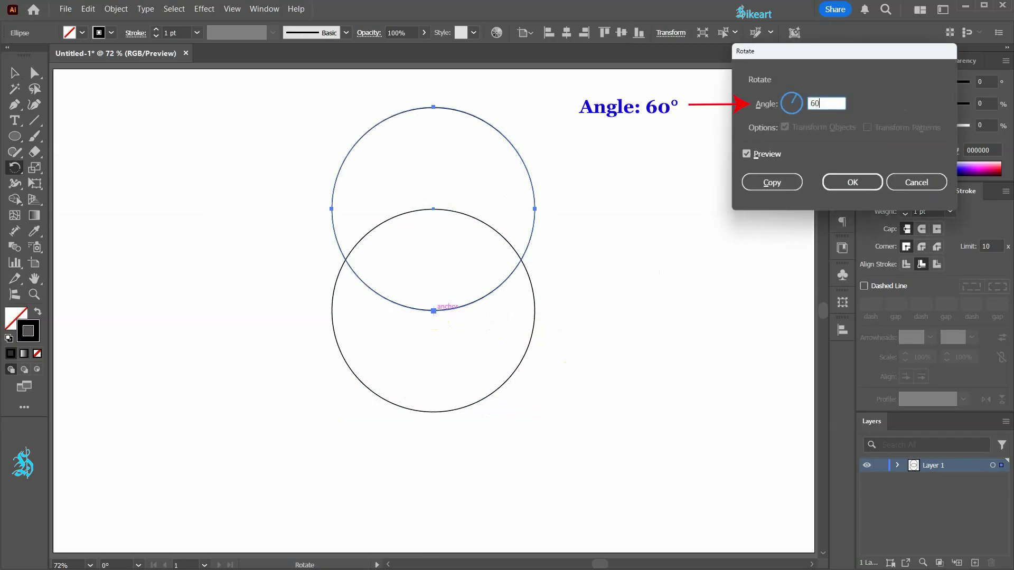
pyautogui.click(784, 181)
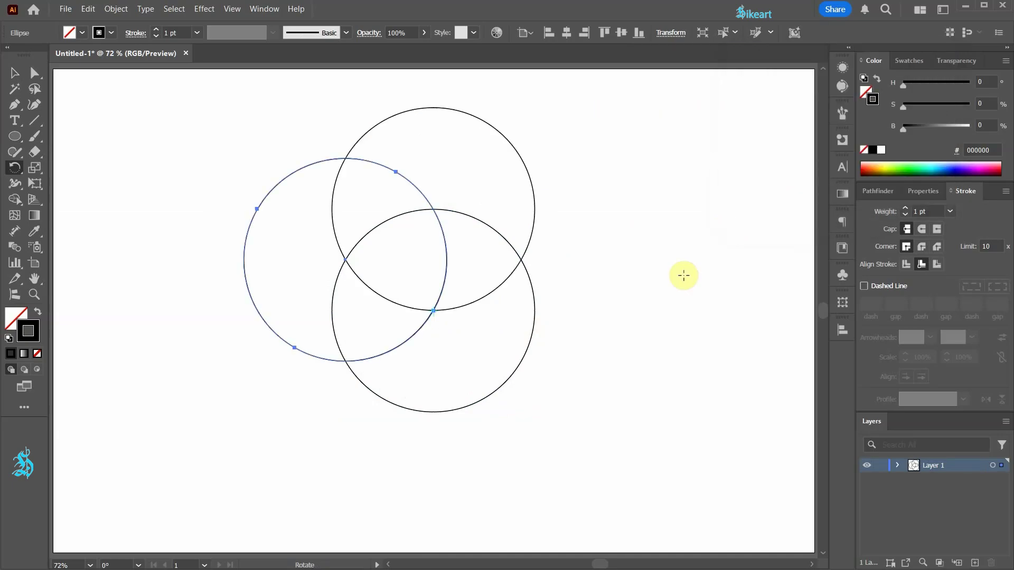
# - Repeat the 60° rotated copy until six circles surround the central circle, and deselect
pyautogui.hotkey('ctrl', 'd')
pyautogui.hotkey('ctrl', 'd')
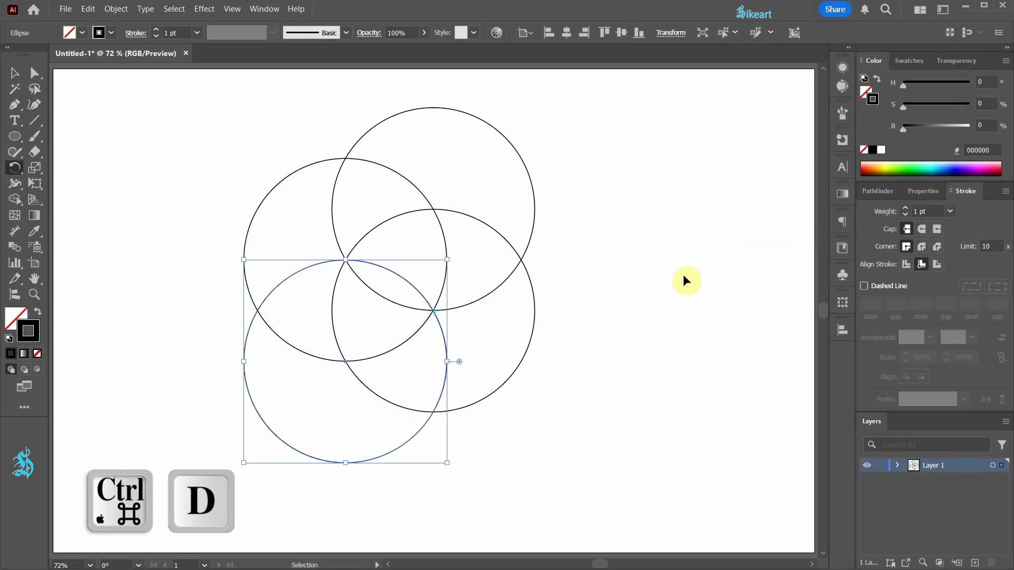
pyautogui.hotkey('ctrl', 'd')
pyautogui.hotkey('ctrl', 'd')
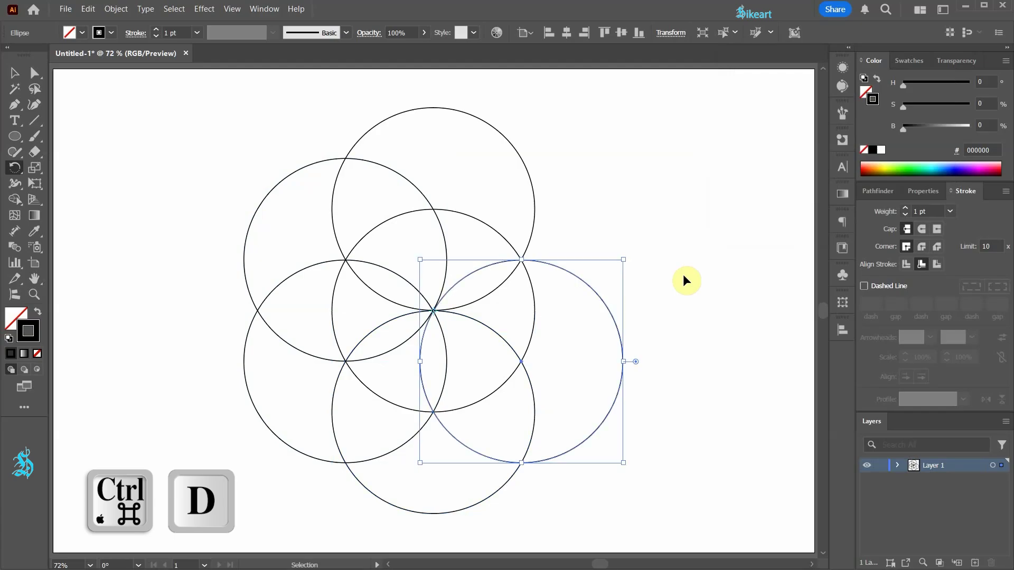
pyautogui.hotkey('ctrl', 'd')
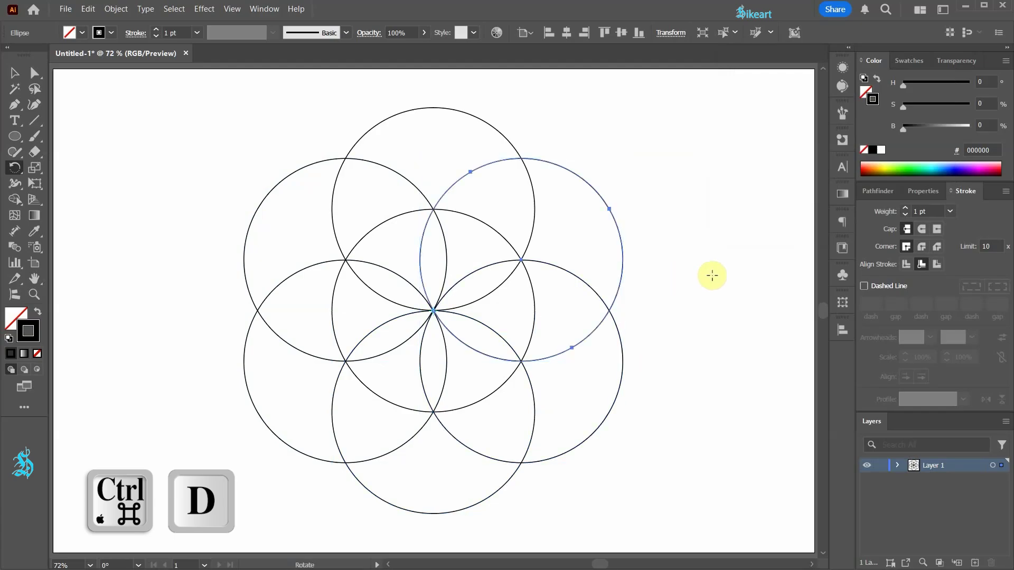
pyautogui.press('v')
pyautogui.click(722, 271)
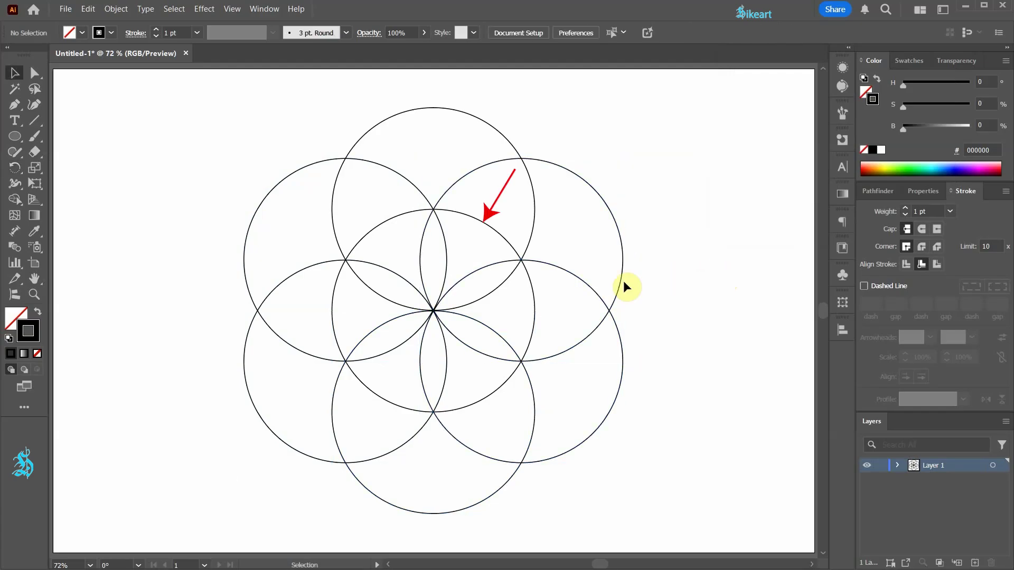
# - Create a concentric copy of the central circle scaled uniformly to 50%
pyautogui.click(497, 231)
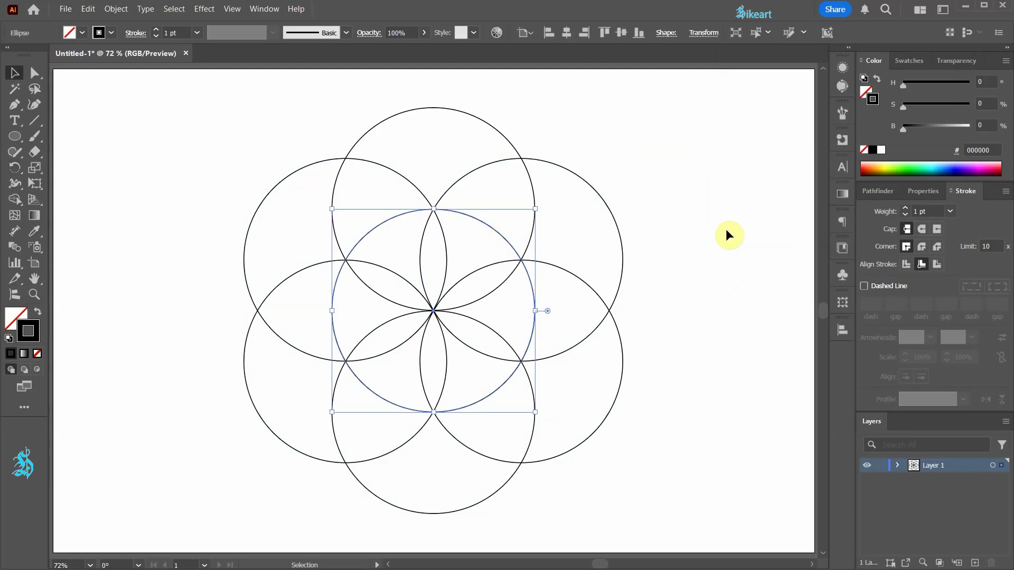
pyautogui.press('s')
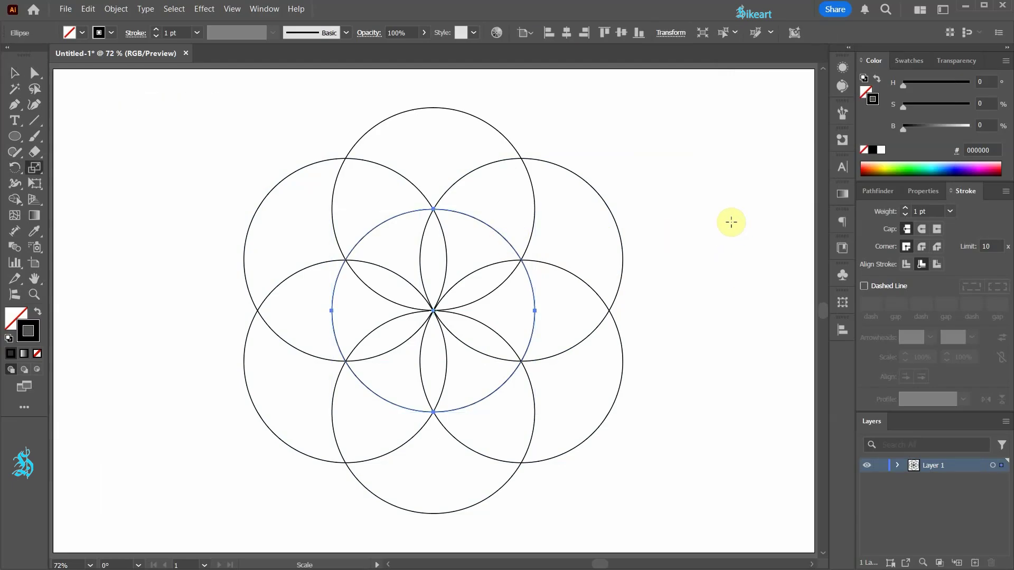
pyautogui.press('Return')
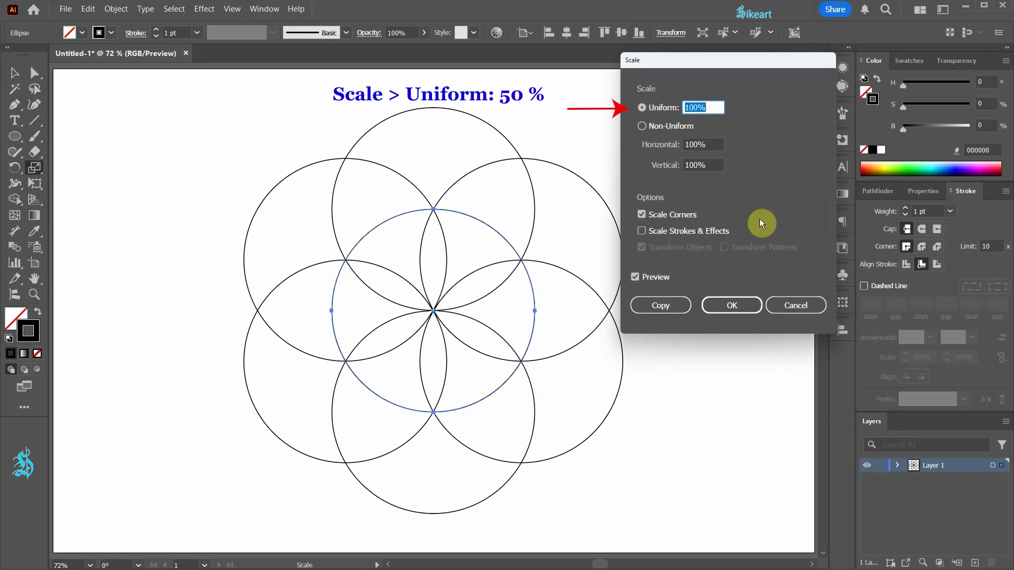
pyautogui.write('50')
pyautogui.click(686, 307)
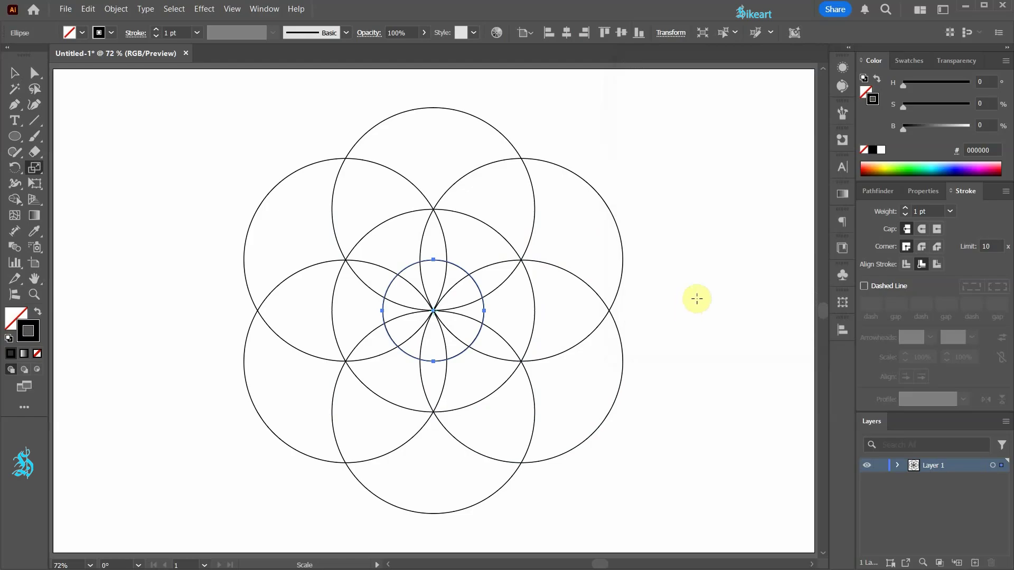
# - Stack two copies of the small circle directly above it, touching one another, and scale the whole drawing down slightly
pyautogui.press('v')
pyautogui.moveTo(459, 358); pyautogui.dragTo(466, 153)
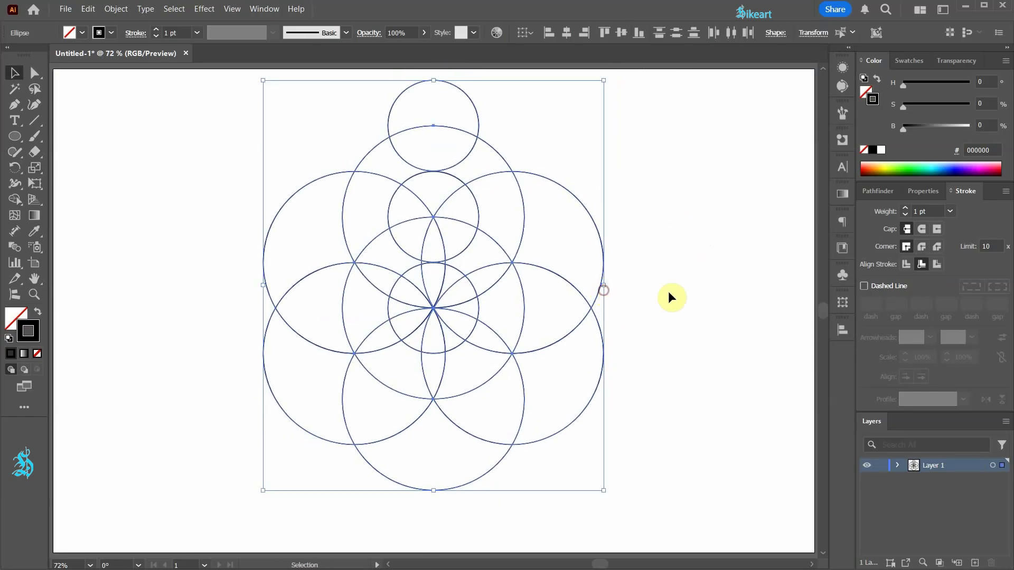
pyautogui.click(669, 294)
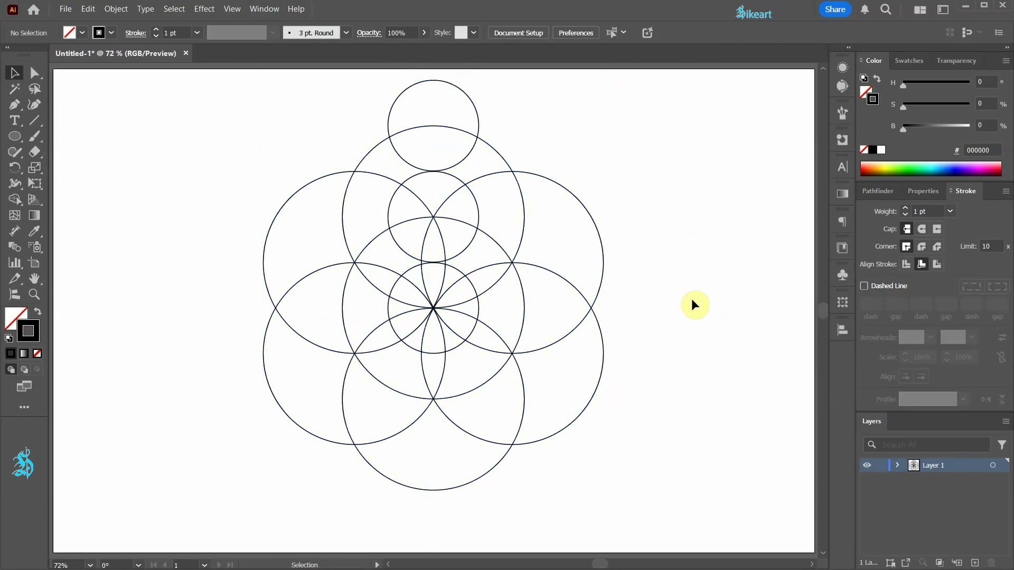
# - Create copies of the two upper small circles rotated 60° about the drawing's centre
pyautogui.click(465, 160)
pyautogui.keyDown('shift'); pyautogui.click(471, 192); pyautogui.keyUp('shift')
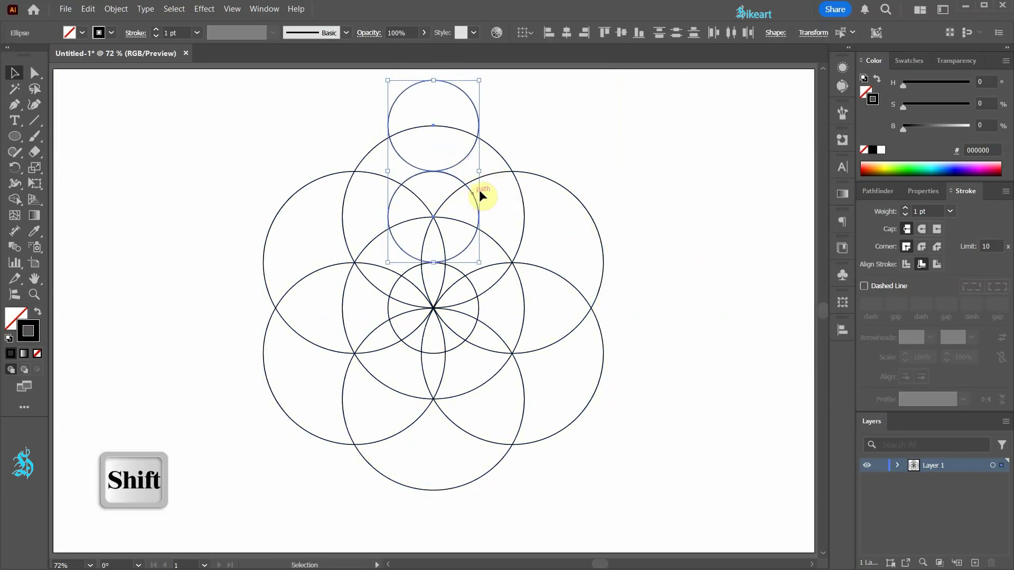
pyautogui.press('r')
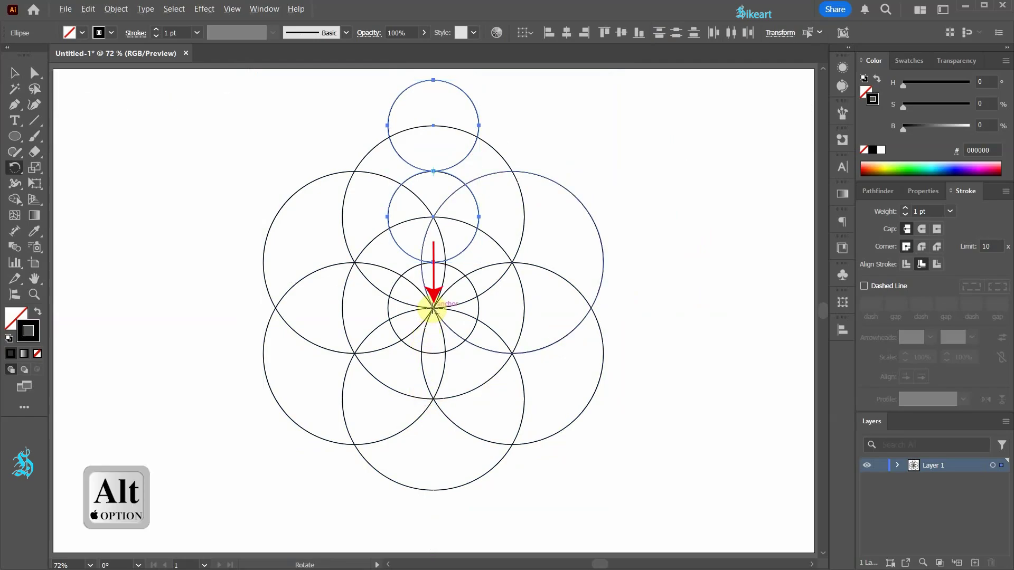
pyautogui.keyDown('alt'); pyautogui.click(433, 306); pyautogui.keyUp('alt')
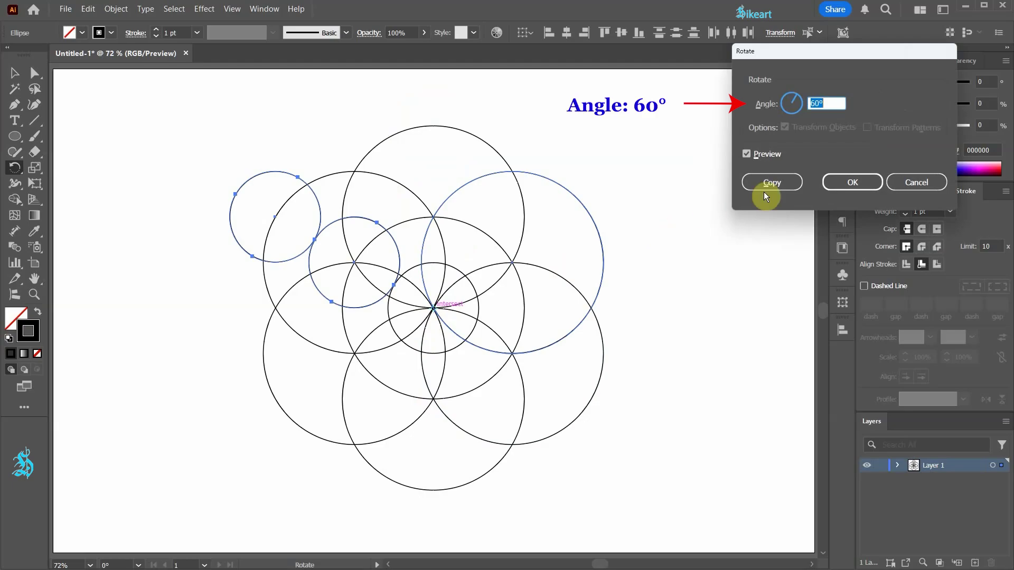
pyautogui.click(784, 186)
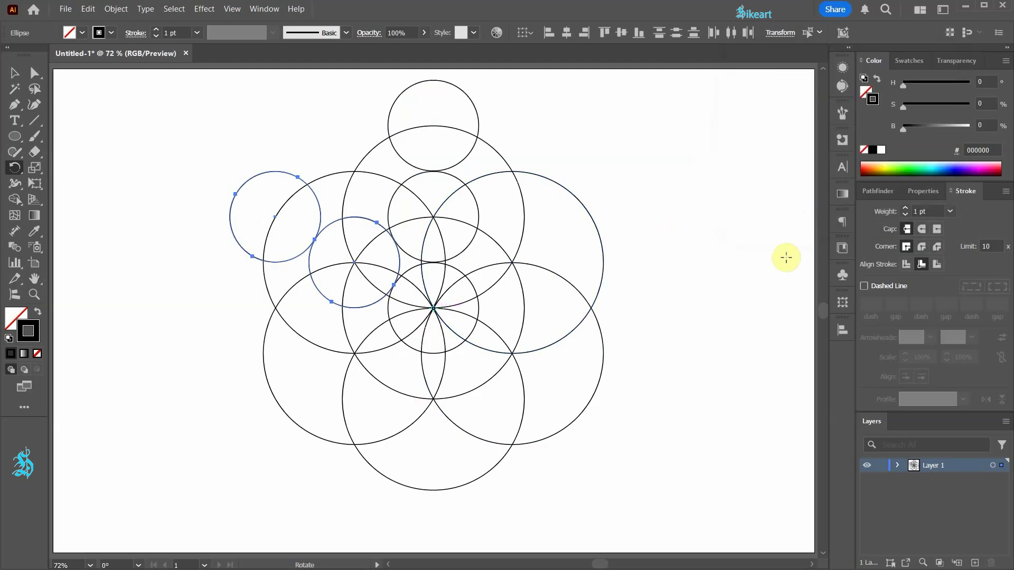
# - Repeat the rotated copy of the small circle pair until six pairs radiate around the centre, and deselect
pyautogui.hotkey('ctrl', 'd')
pyautogui.hotkey('ctrl', 'd')
pyautogui.hotkey('ctrl', 'd')
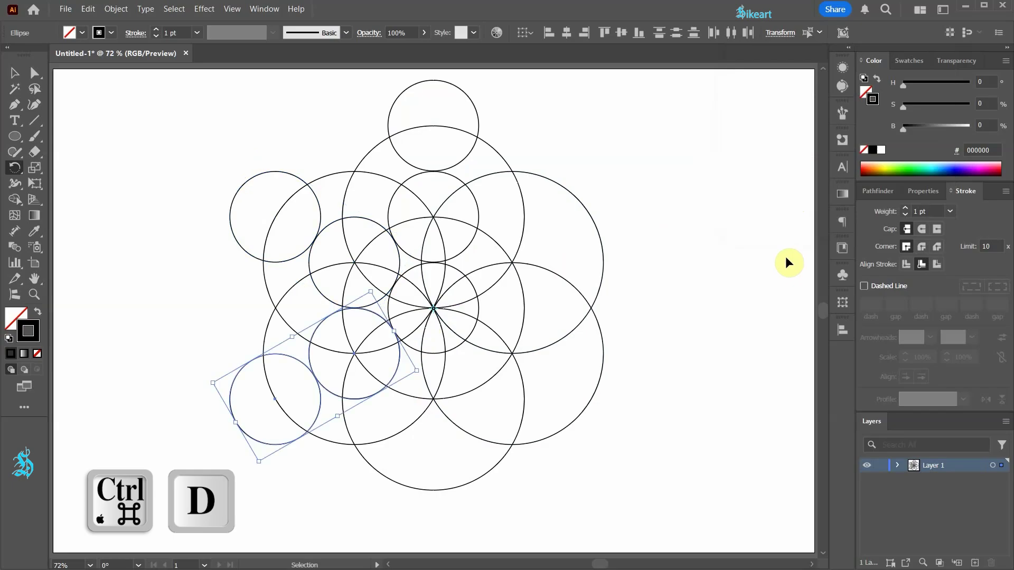
pyautogui.hotkey('ctrl', 'd')
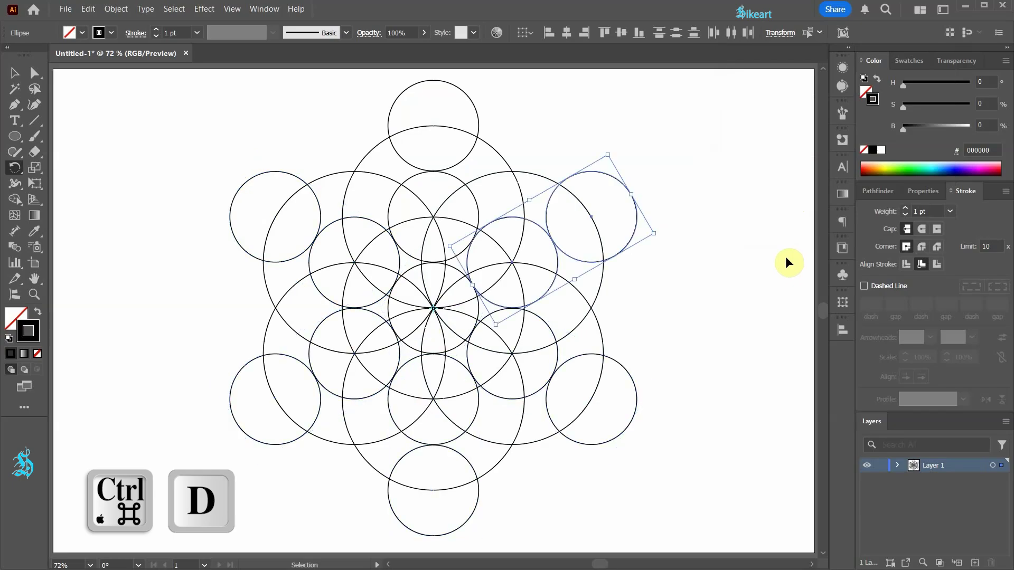
pyautogui.press('v')
pyautogui.click(753, 247)
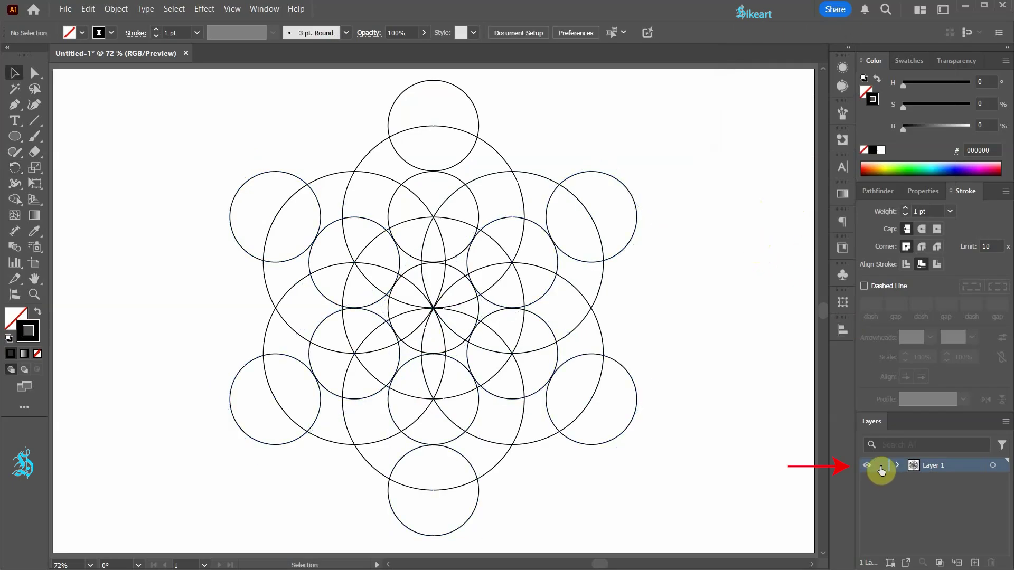
# - Lock Layer 1 and add a new layer above it
pyautogui.click(881, 466)
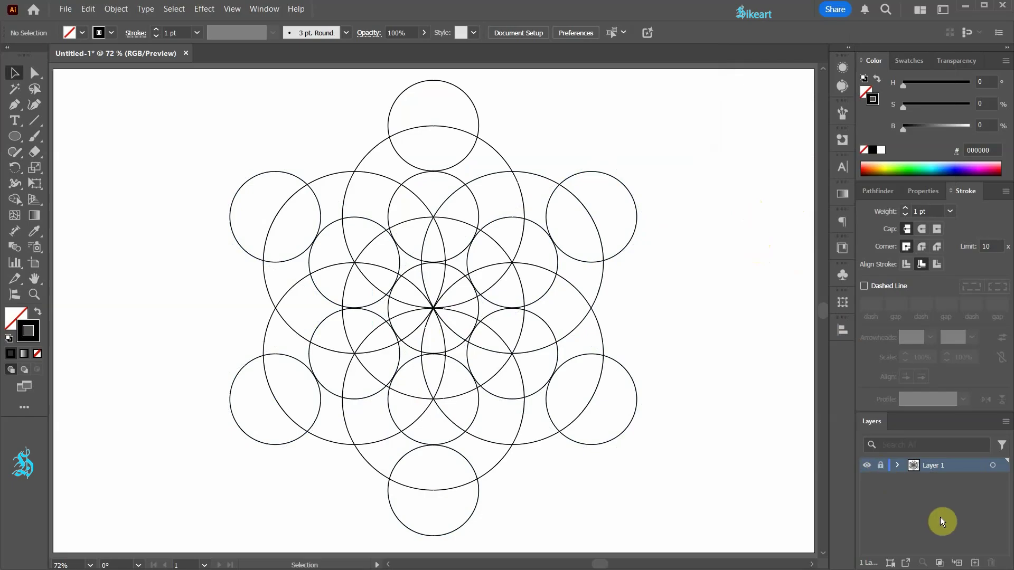
pyautogui.click(974, 563)
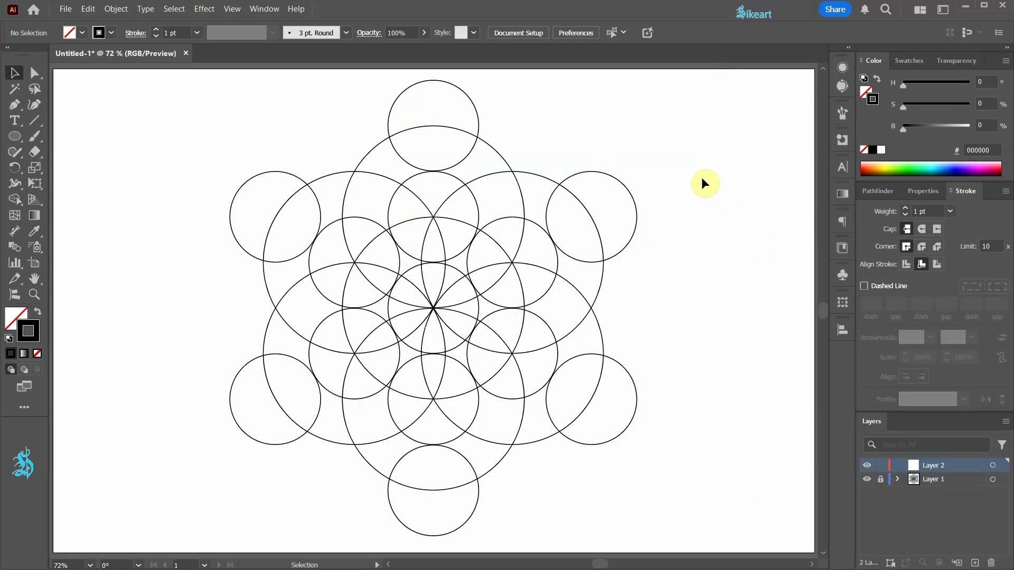
# - With the Pen tool, draw a red vertical line about 671 px long between the centres of the topmost and bottommost small circles
pyautogui.press('p')
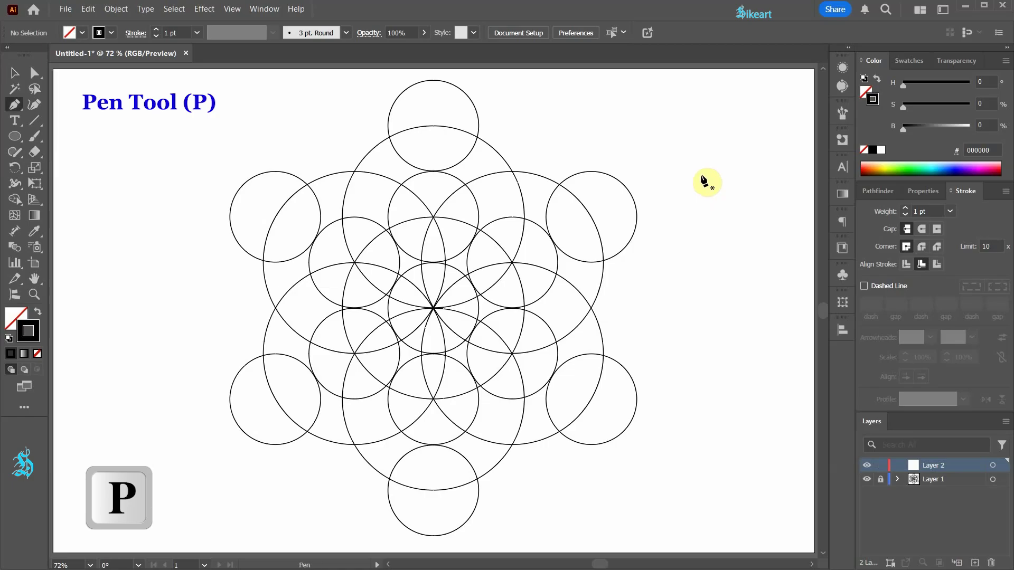
pyautogui.click(908, 63)
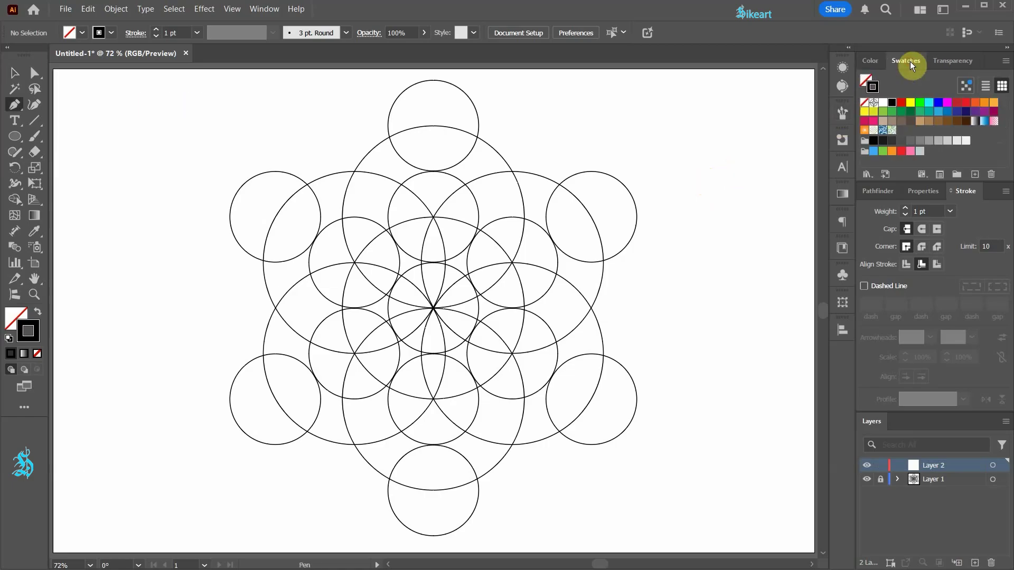
pyautogui.click(903, 101)
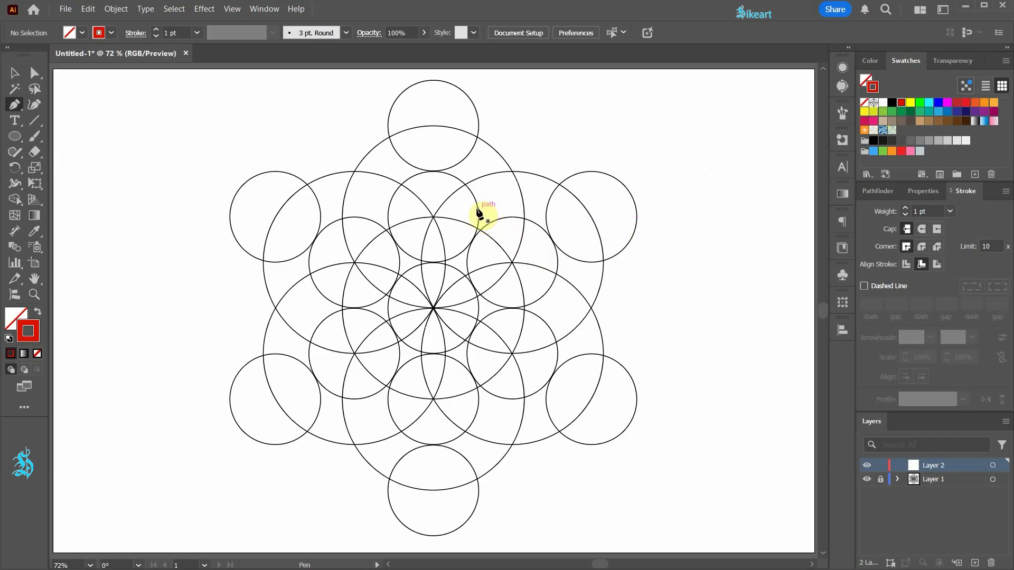
pyautogui.click(434, 126)
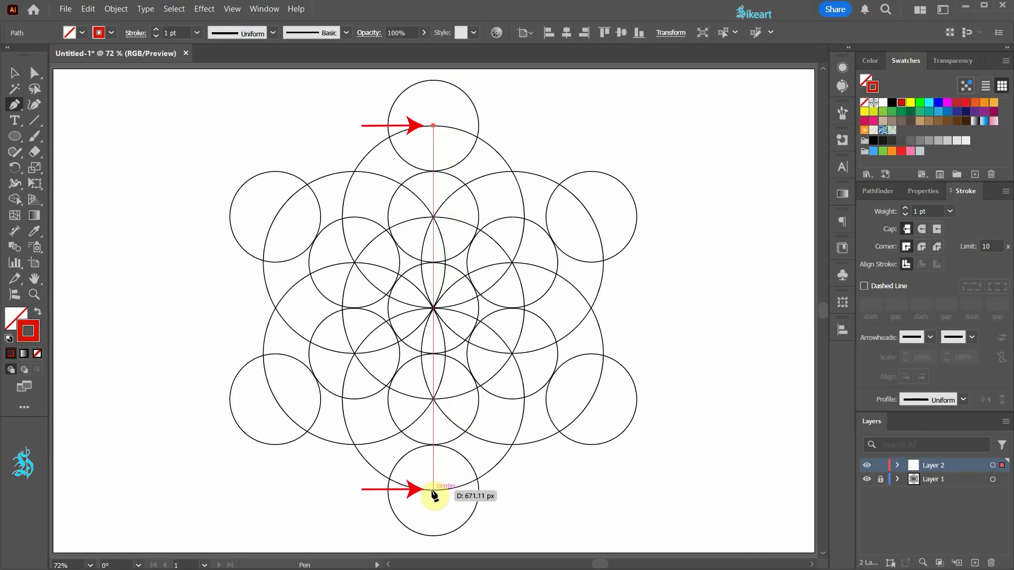
pyautogui.click(434, 490)
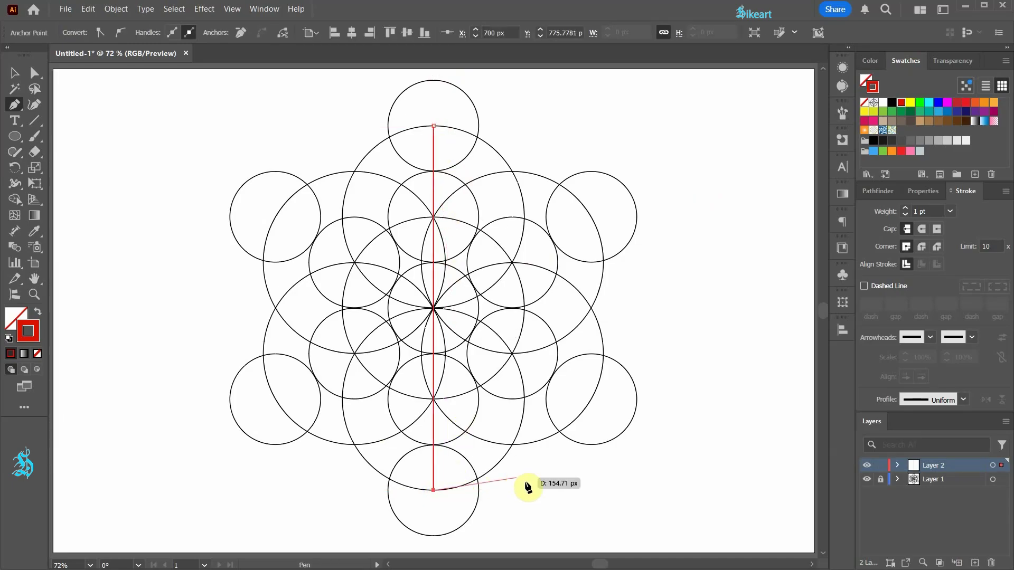
pyautogui.keyDown('ctrl'); pyautogui.click(554, 503); pyautogui.keyUp('ctrl')
pyautogui.press('v')
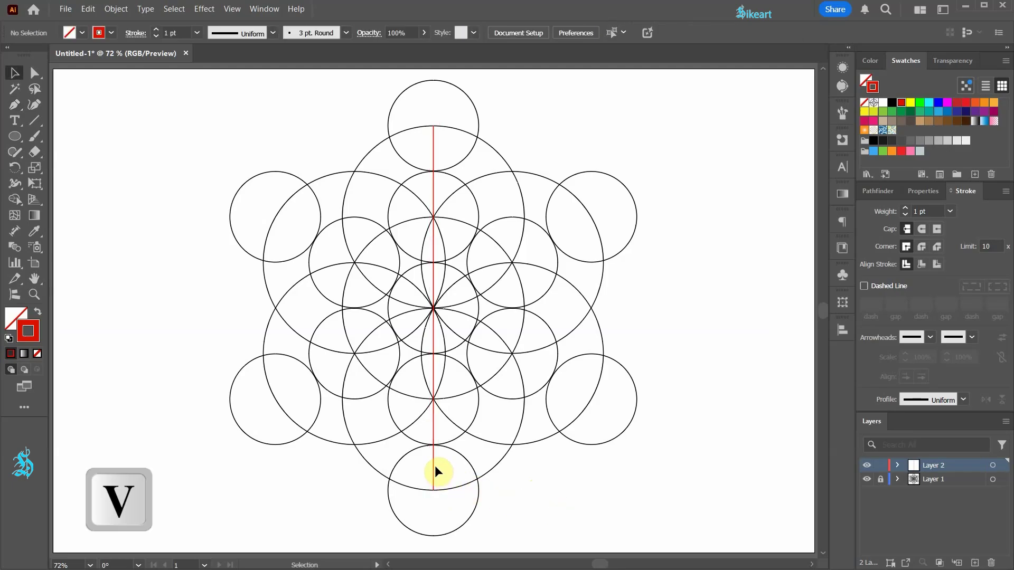
# - Copy the red vertical line rotated 60° about its centre, and repeat the rotated copy once to link opposite outer circles
pyautogui.click(433, 464)
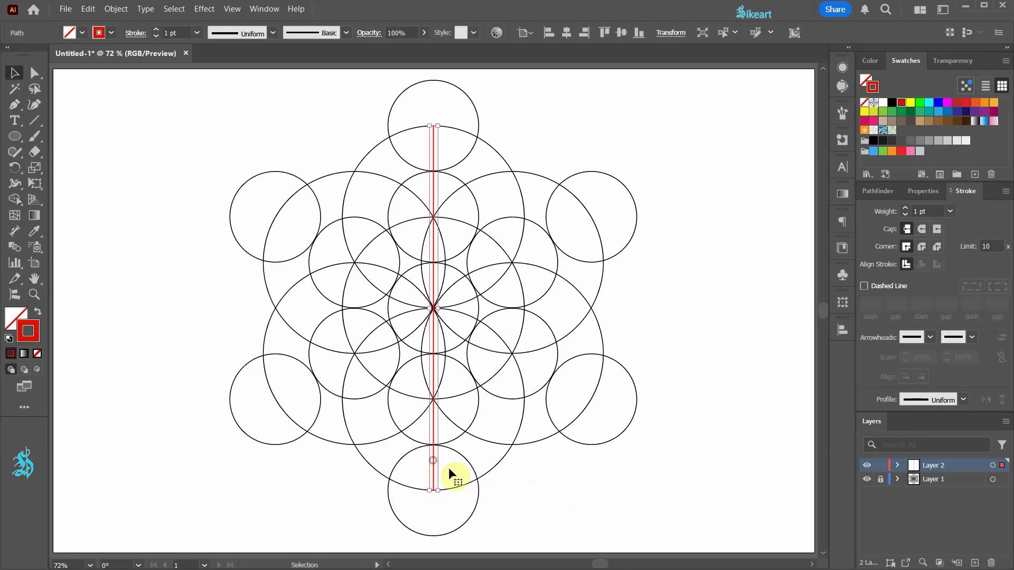
pyautogui.press('r')
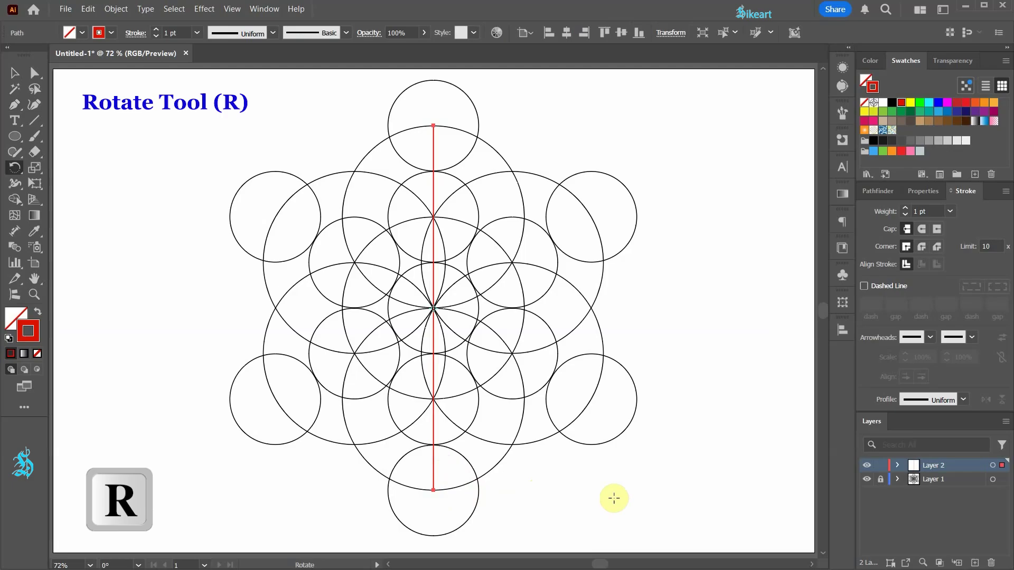
pyautogui.press('Return')
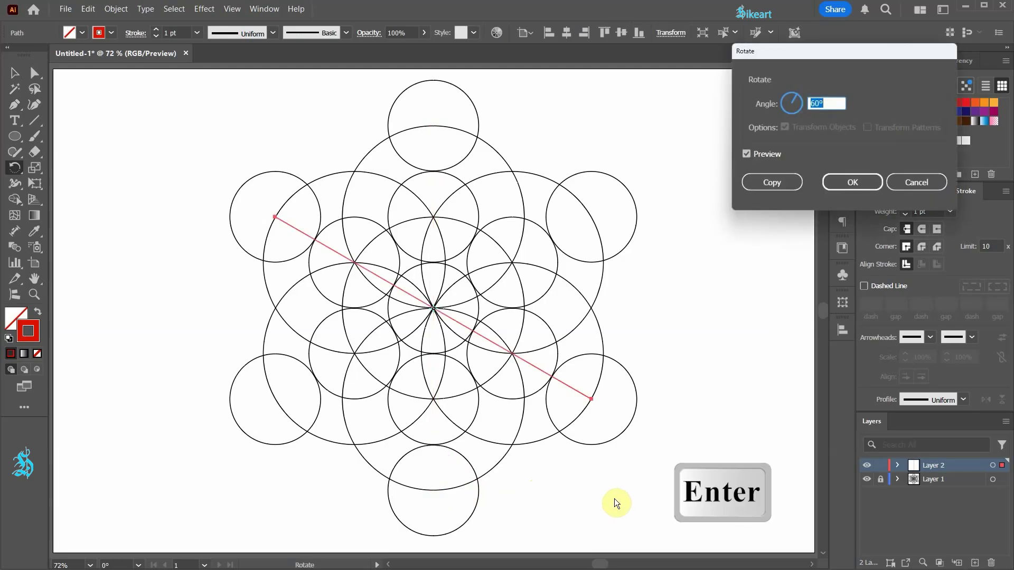
pyautogui.click(781, 186)
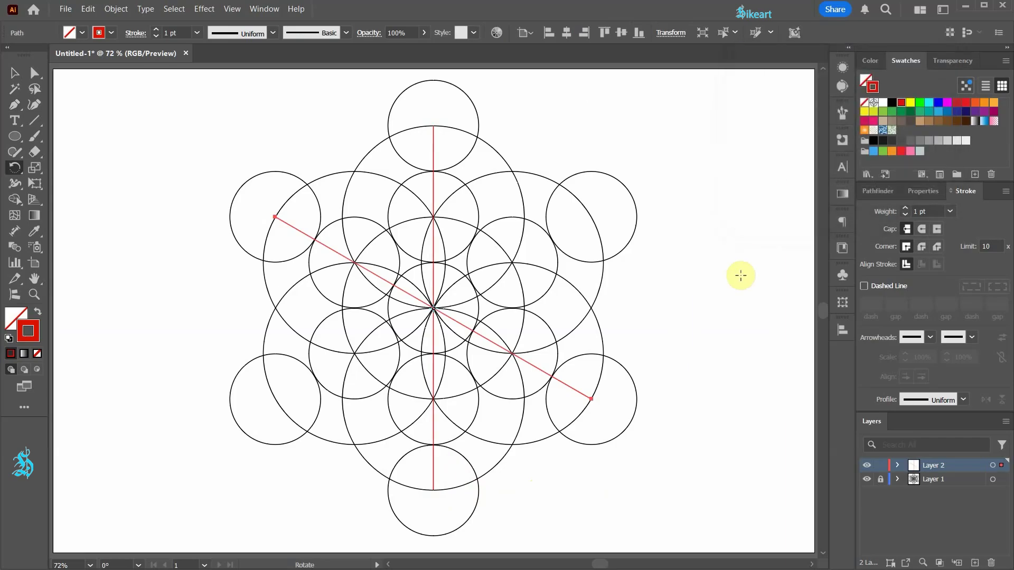
pyautogui.hotkey('ctrl', 'd')
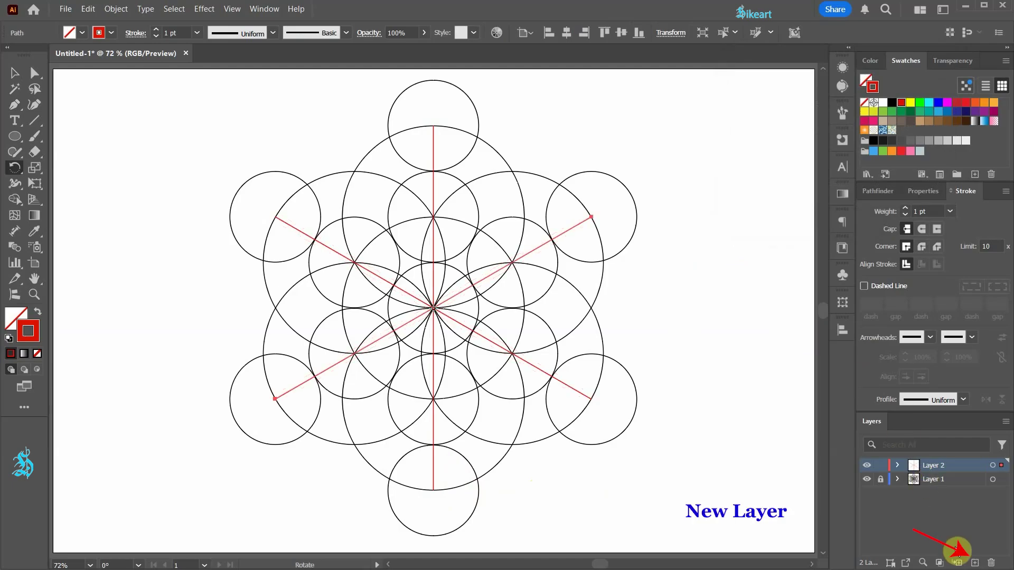
# - Add a new layer above Layer 2, and lock Layer 2
pyautogui.click(975, 562)
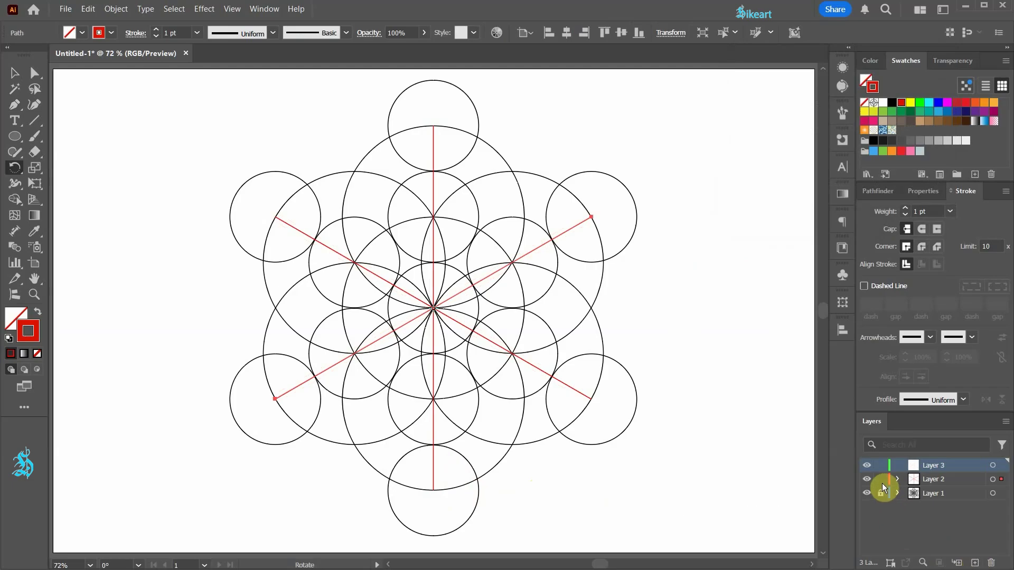
pyautogui.click(881, 479)
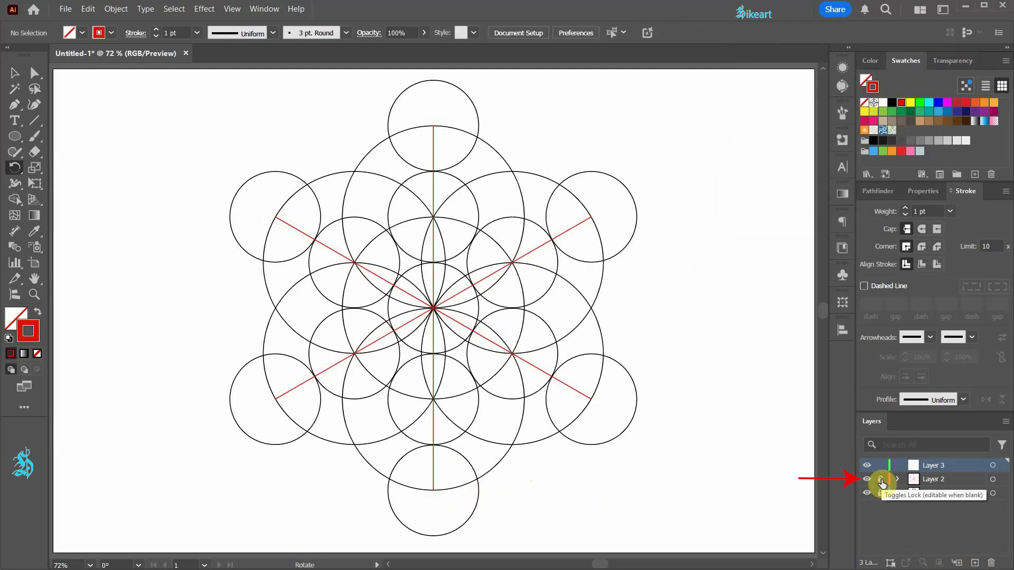
pyautogui.click(880, 493)
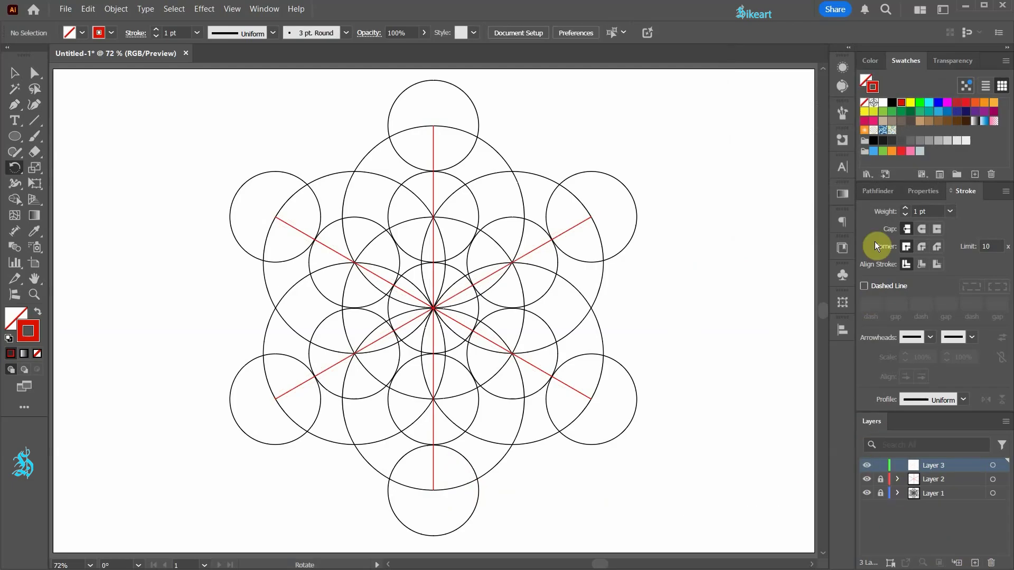
# - With a blue stroke, draw a closed hexagon through the centres of the six outer small circles with the Pen tool, and deselect
pyautogui.click(939, 105)
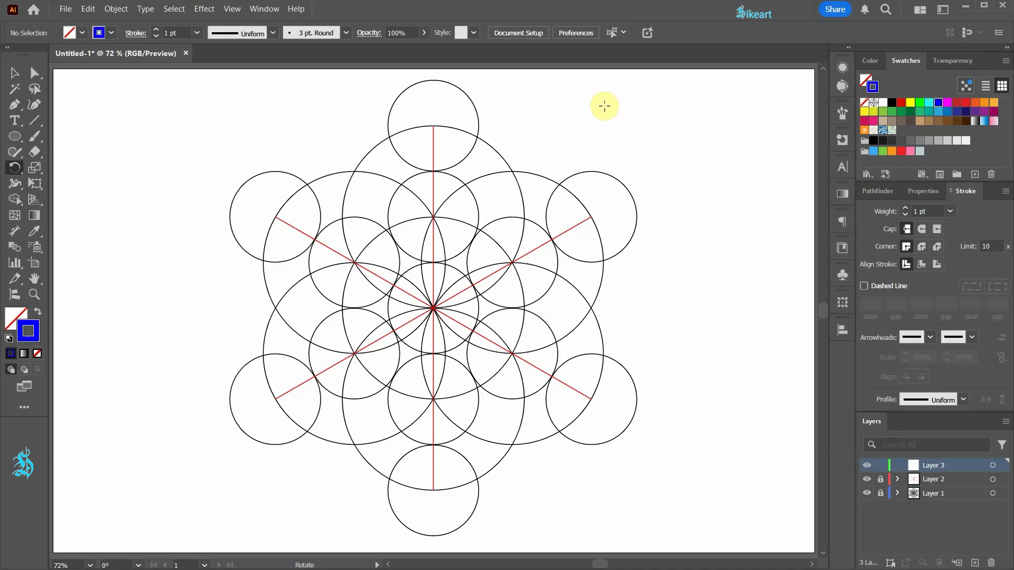
pyautogui.press('p')
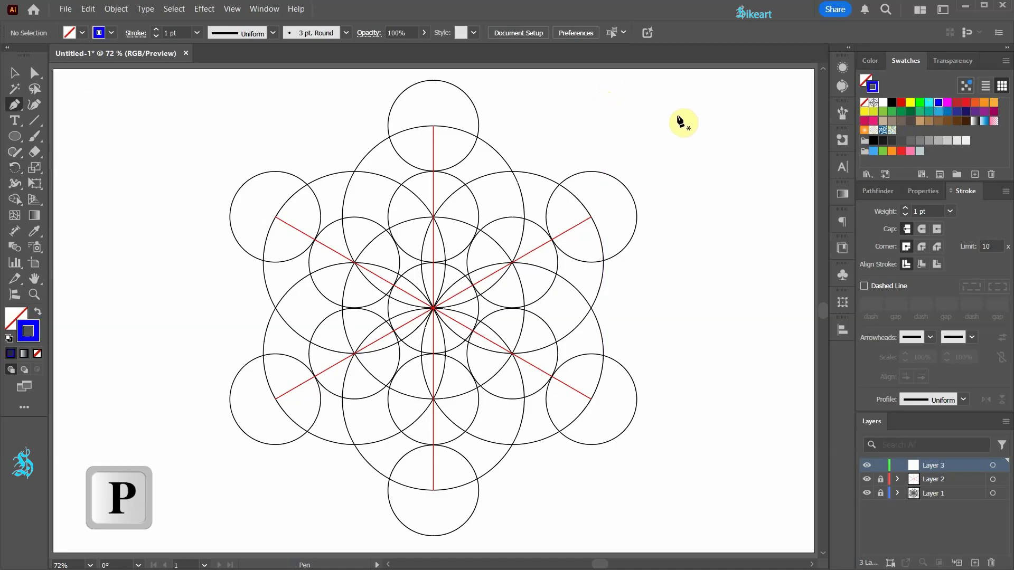
pyautogui.click(433, 126)
pyautogui.press('alt')
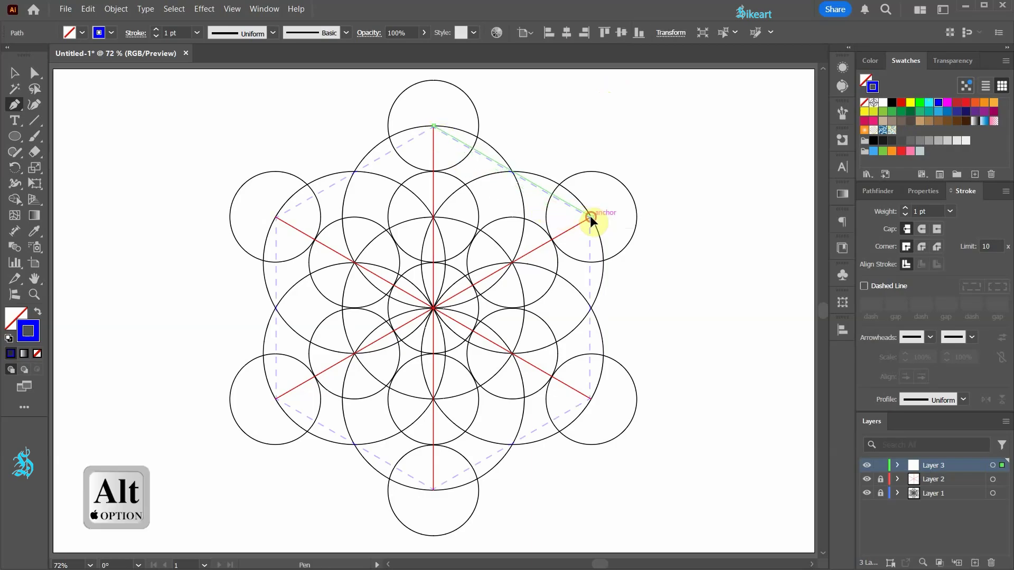
pyautogui.click(591, 216)
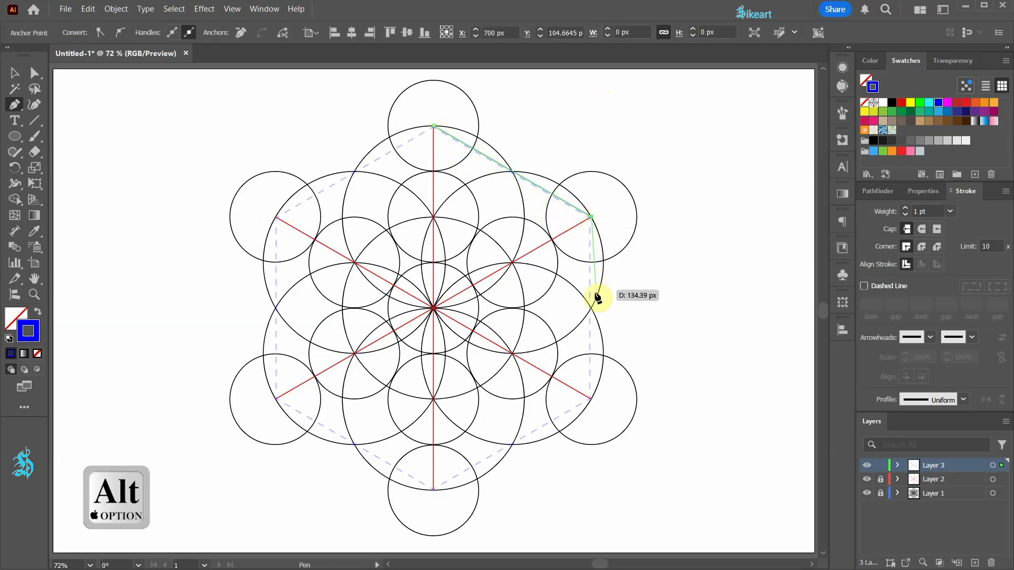
pyautogui.click(591, 399)
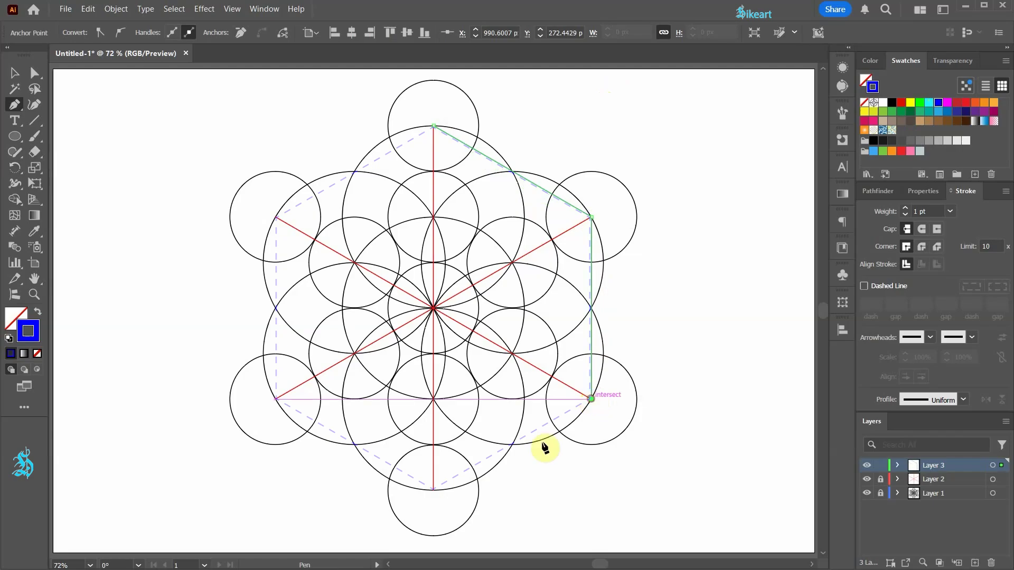
pyautogui.click(433, 490)
pyautogui.click(276, 398)
pyautogui.click(275, 217)
pyautogui.click(433, 125)
pyautogui.press('v')
pyautogui.click(678, 148)
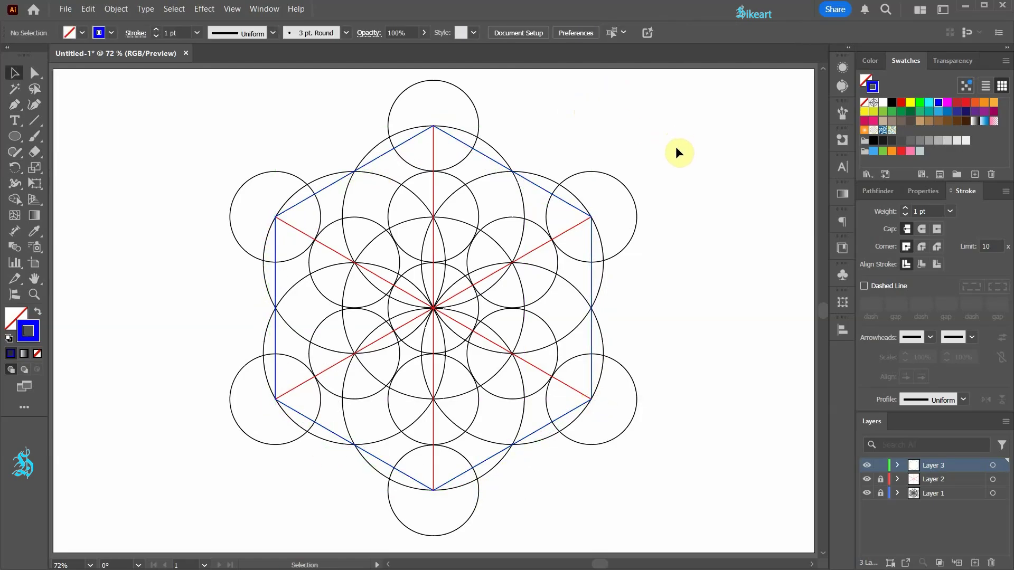
# - Draw two horizontal blue lines with the Pen tool, one between the upper two side corners of the hexagon and one between the lower two
pyautogui.press('p')
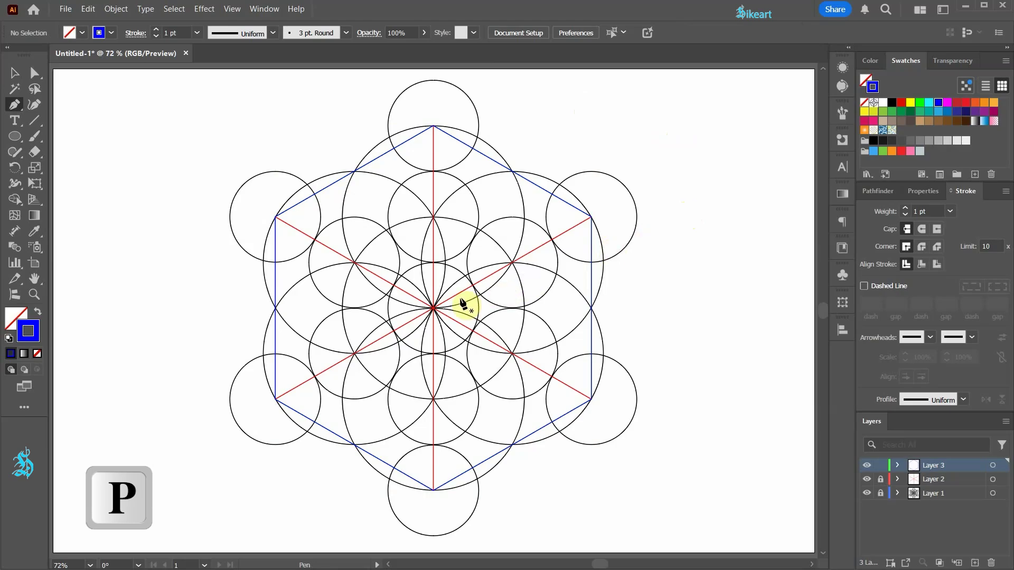
pyautogui.click(275, 216)
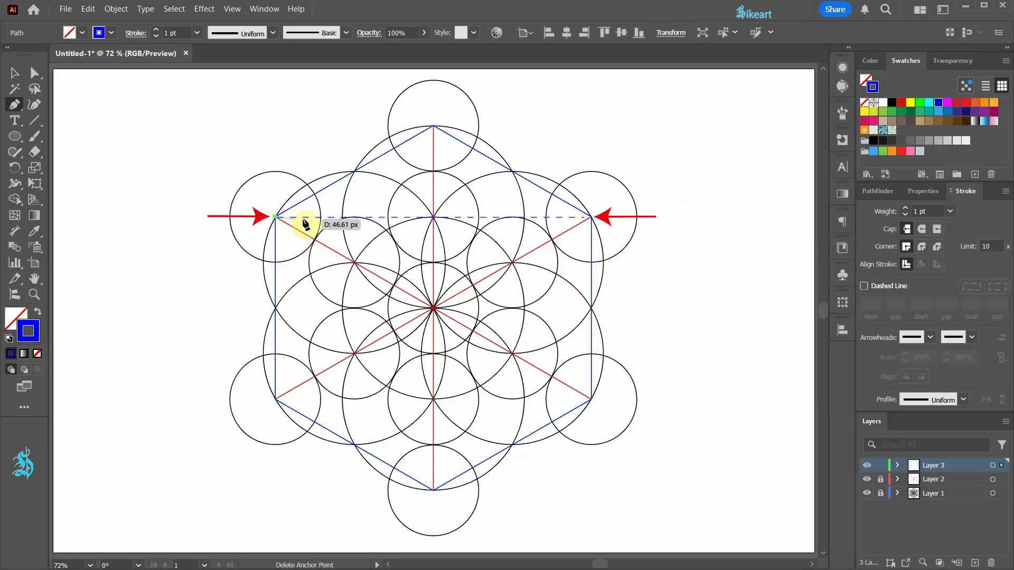
pyautogui.click(592, 216)
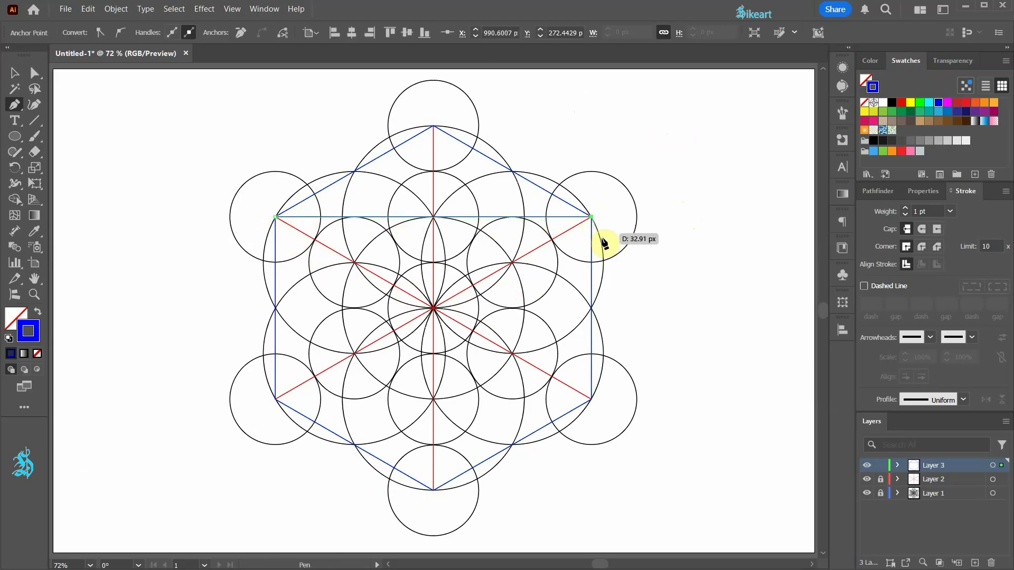
pyautogui.press('Escape')
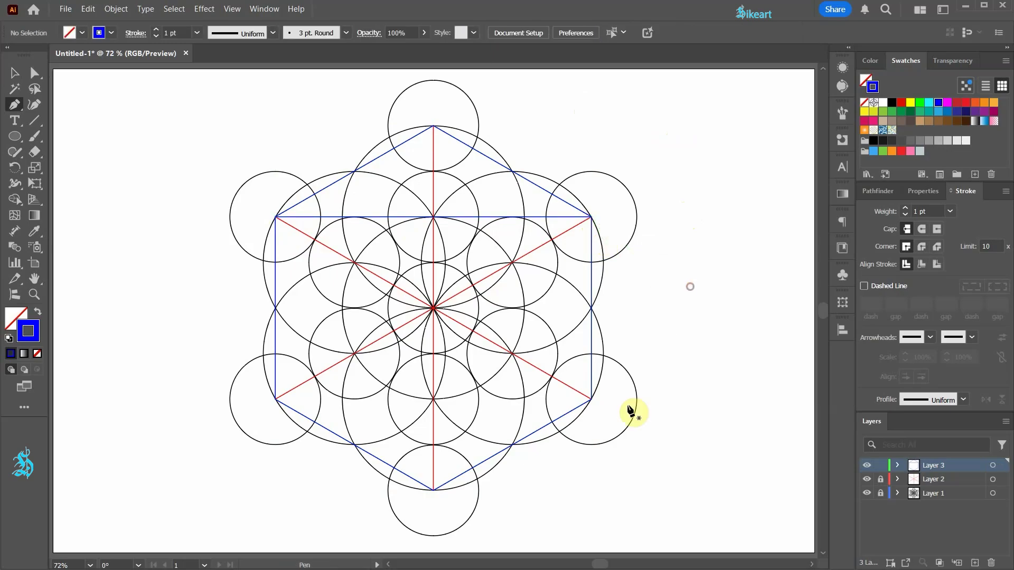
pyautogui.click(591, 399)
pyautogui.click(277, 401)
pyautogui.press('Escape')
pyautogui.press('v')
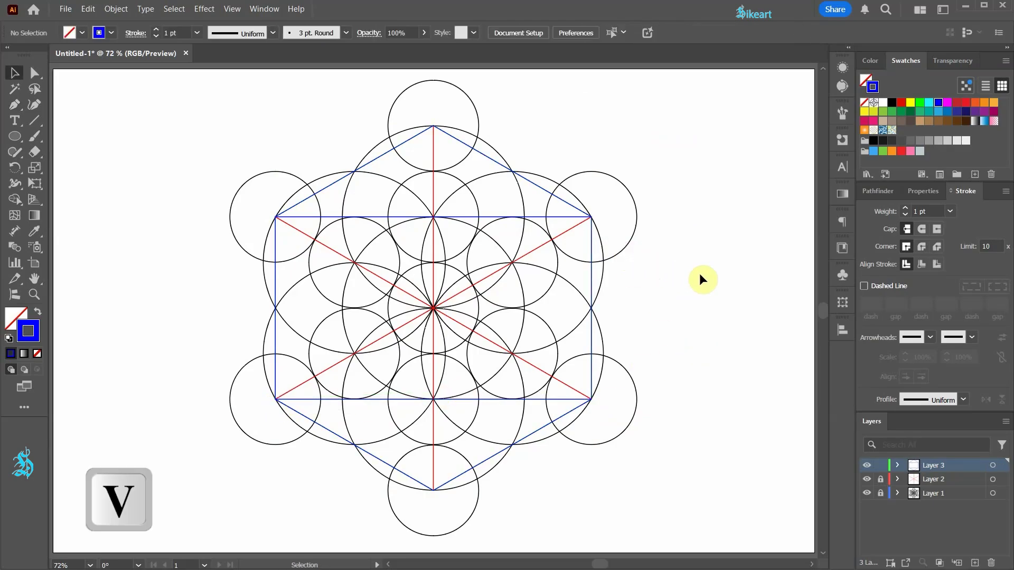
# - Make a copy of the blue hexagon and its two horizontal lines scaled uniformly to 50%, and deselect
pyautogui.click(534, 183)
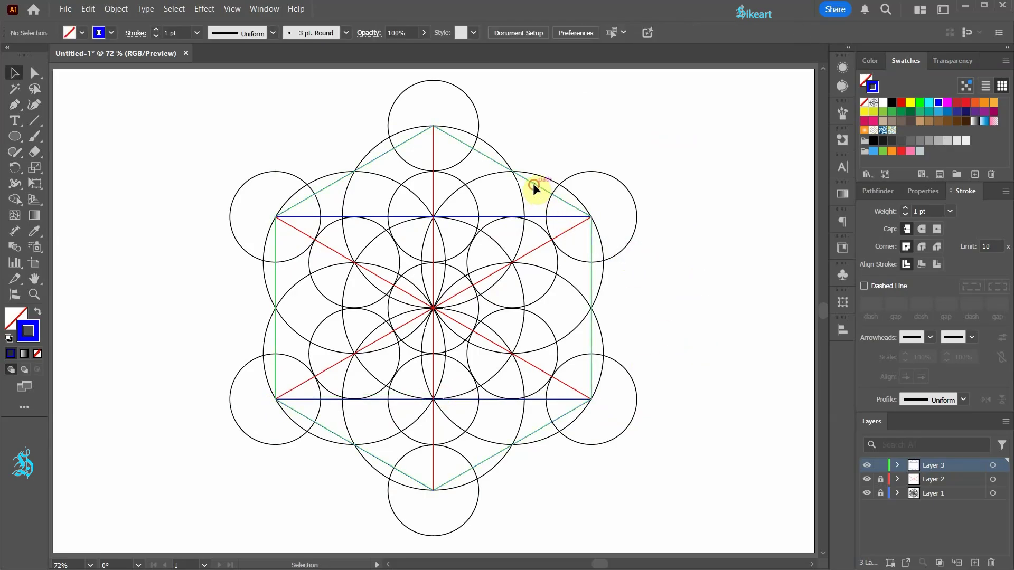
pyautogui.keyDown('shift'); pyautogui.click(538, 217); pyautogui.keyUp('shift')
pyautogui.keyDown('shift'); pyautogui.click(539, 400); pyautogui.keyUp('shift')
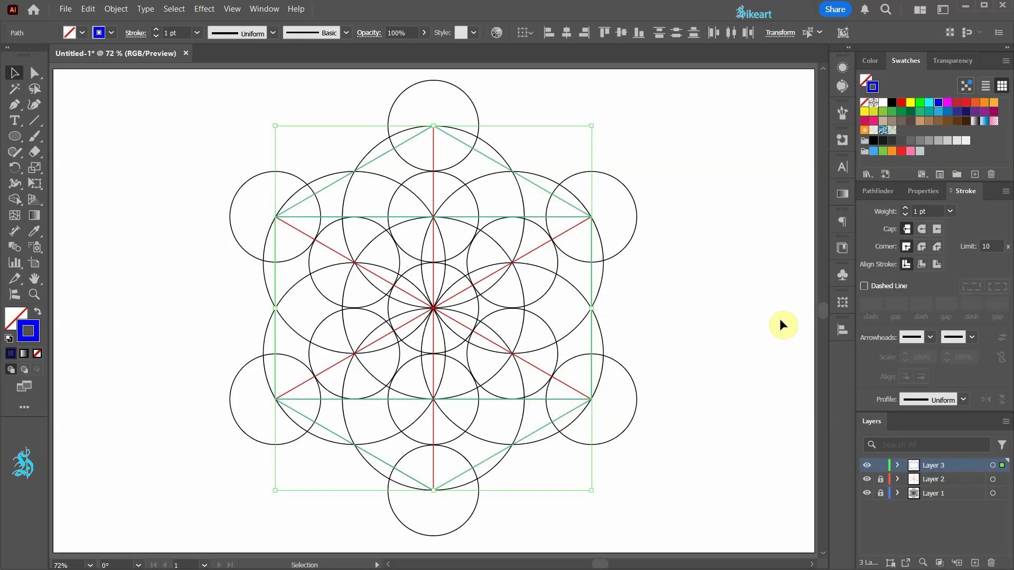
pyautogui.press('s')
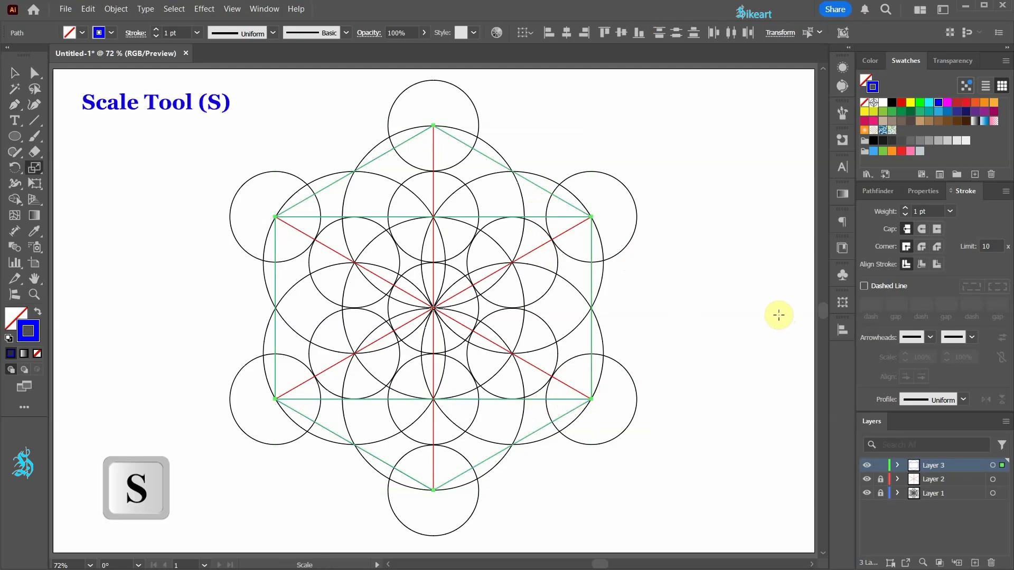
pyautogui.press('Return')
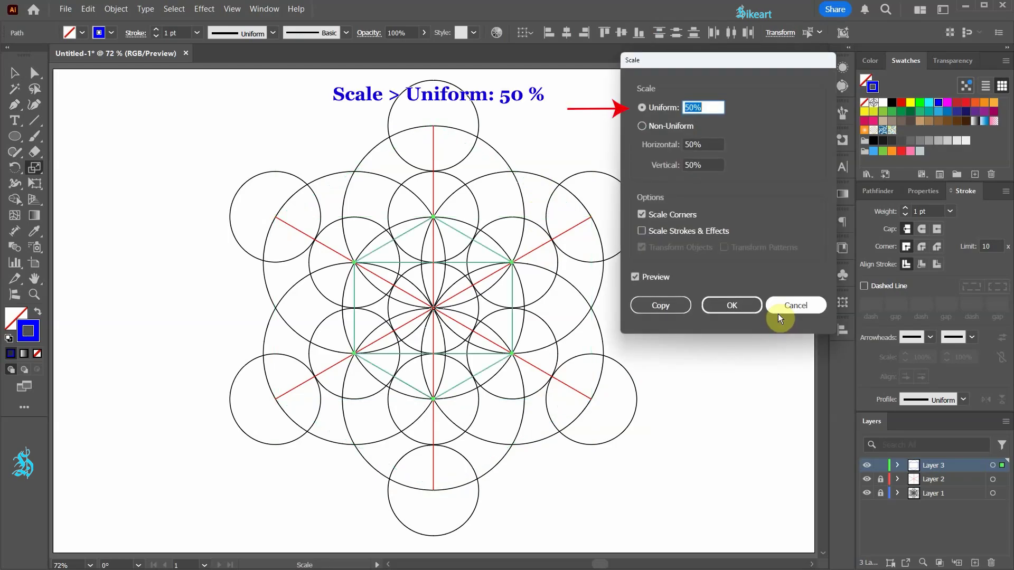
pyautogui.click(682, 306)
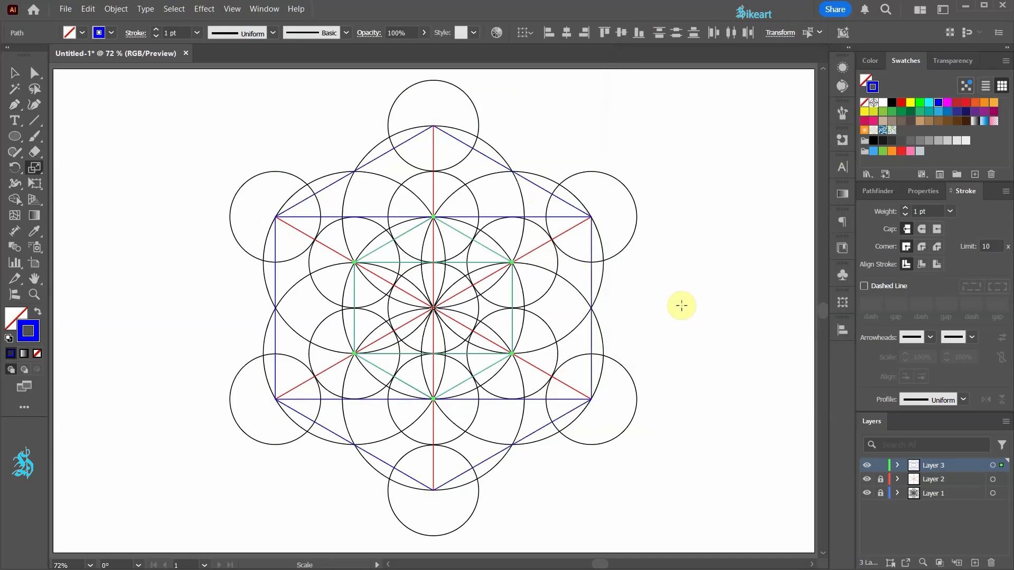
pyautogui.press('v')
pyautogui.click(712, 307)
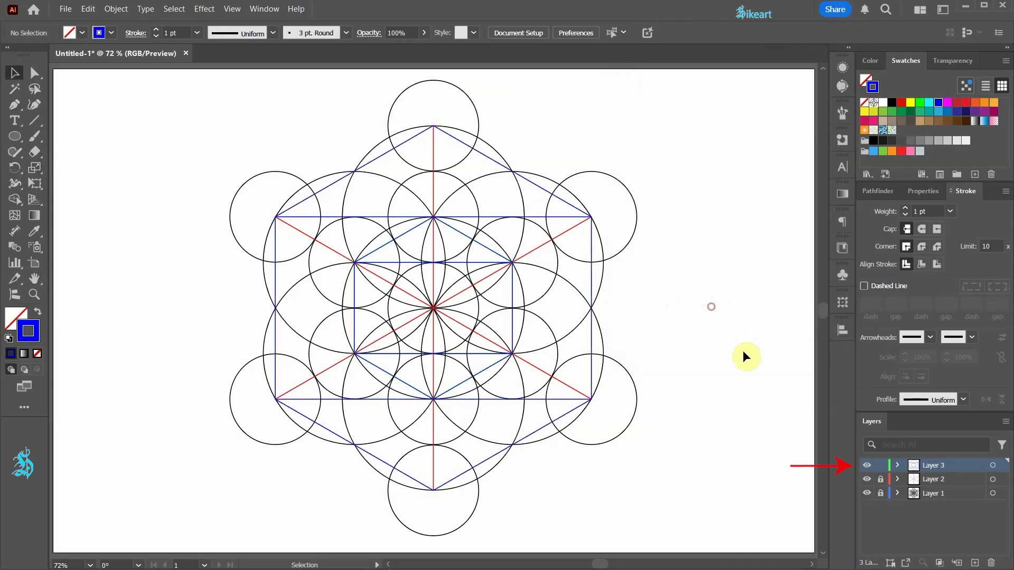
# - Lock Layer 3 and add a new layer above it, with the stroke colour set to green
pyautogui.click(880, 465)
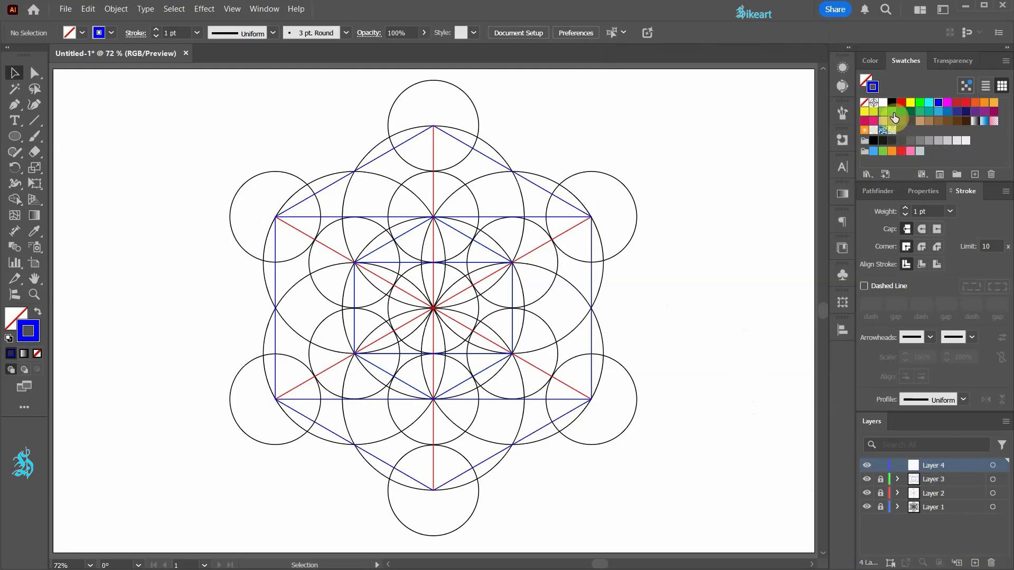
pyautogui.click(892, 112)
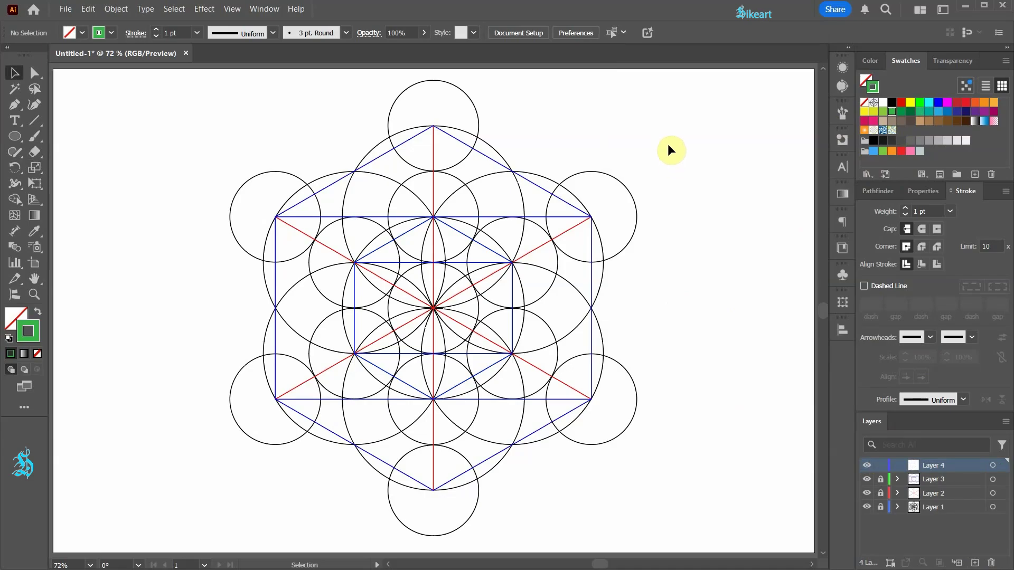
# - Draw two green lines with the Pen tool from the topmost circle's centre to the centres of the lower-right and lower-left outer circles
pyautogui.press('p')
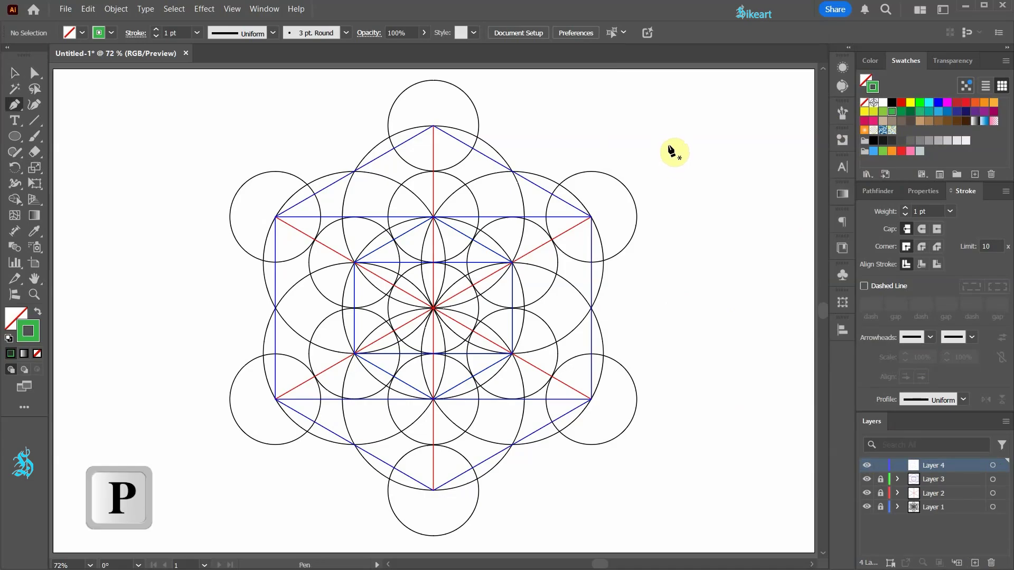
pyautogui.click(433, 126)
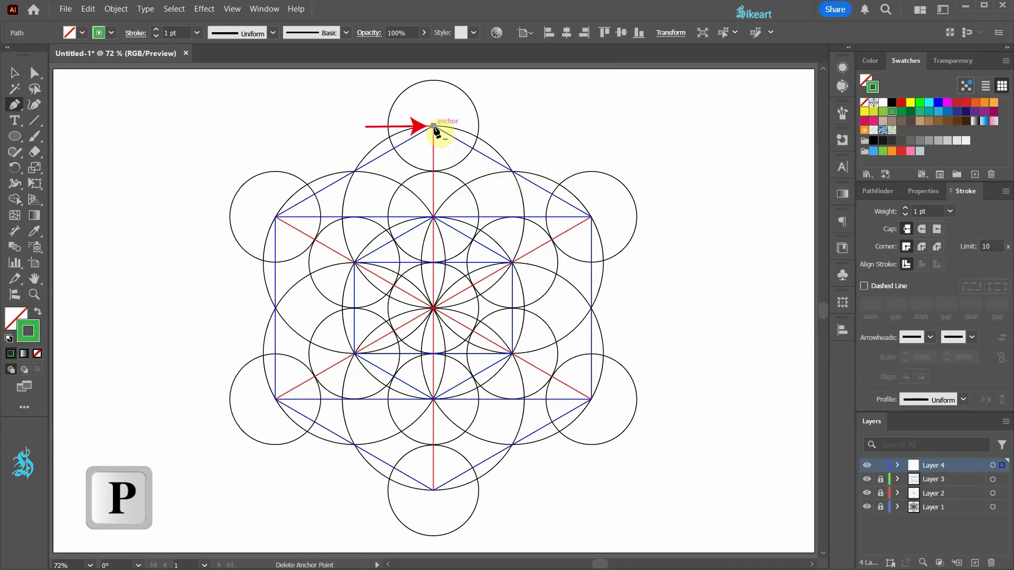
pyautogui.click(591, 399)
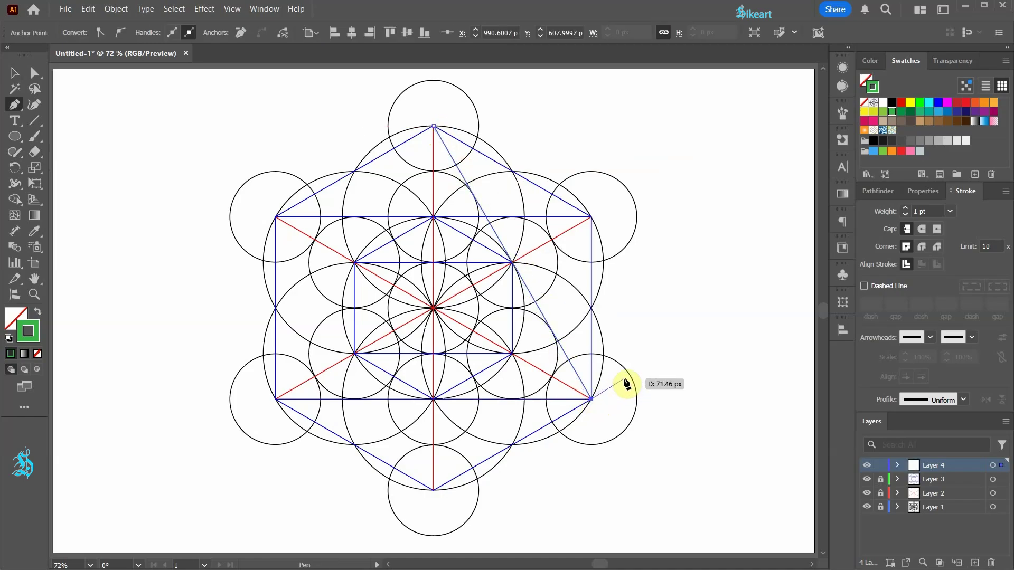
pyautogui.press('Escape')
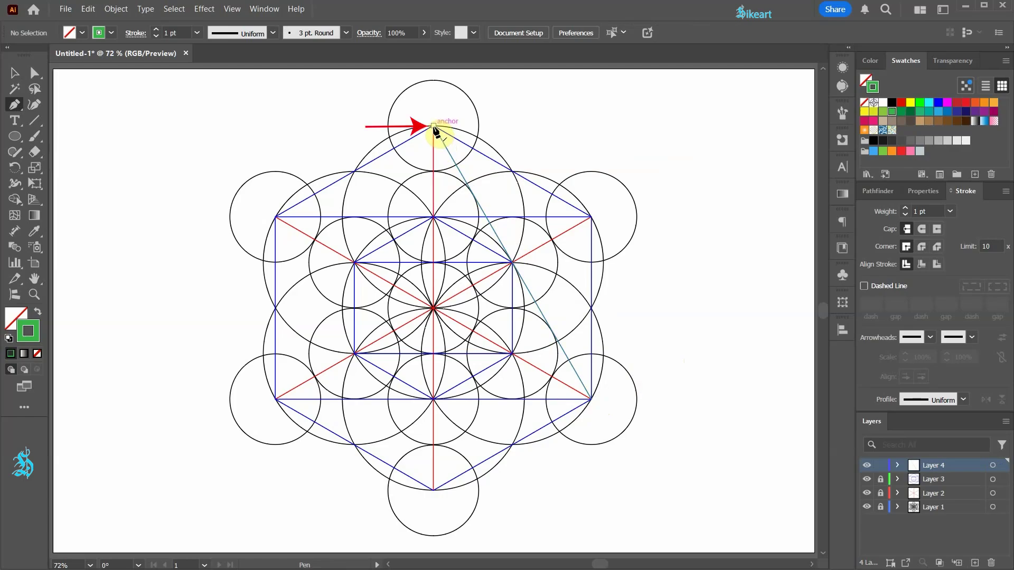
pyautogui.click(433, 126)
pyautogui.click(277, 398)
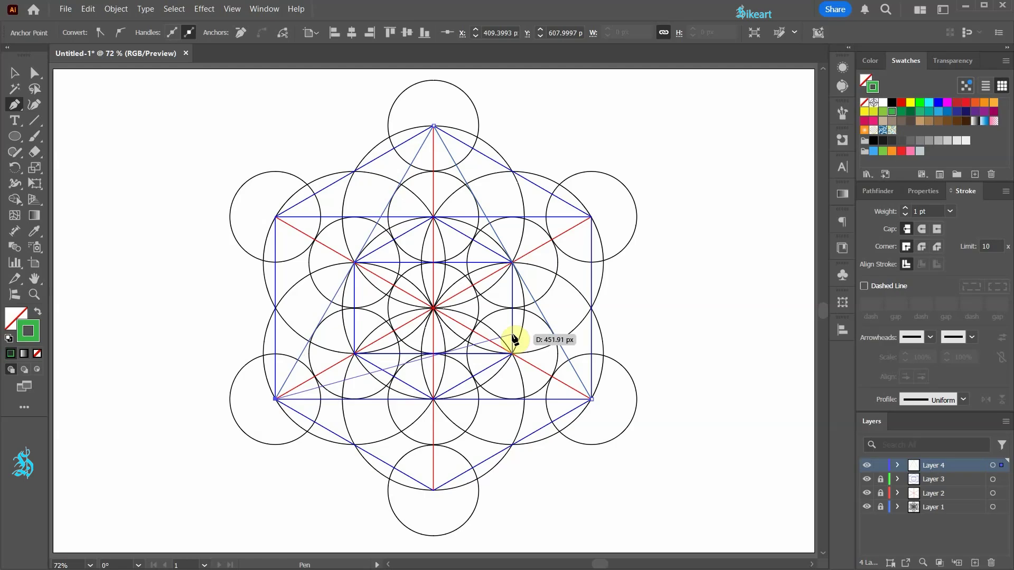
pyautogui.keyDown('ctrl'); pyautogui.click(667, 315); pyautogui.keyUp('ctrl')
# - Make a copy of the two green lines reflected across the horizontal axis about the centre of the design, and deselect
pyautogui.click(566, 351)
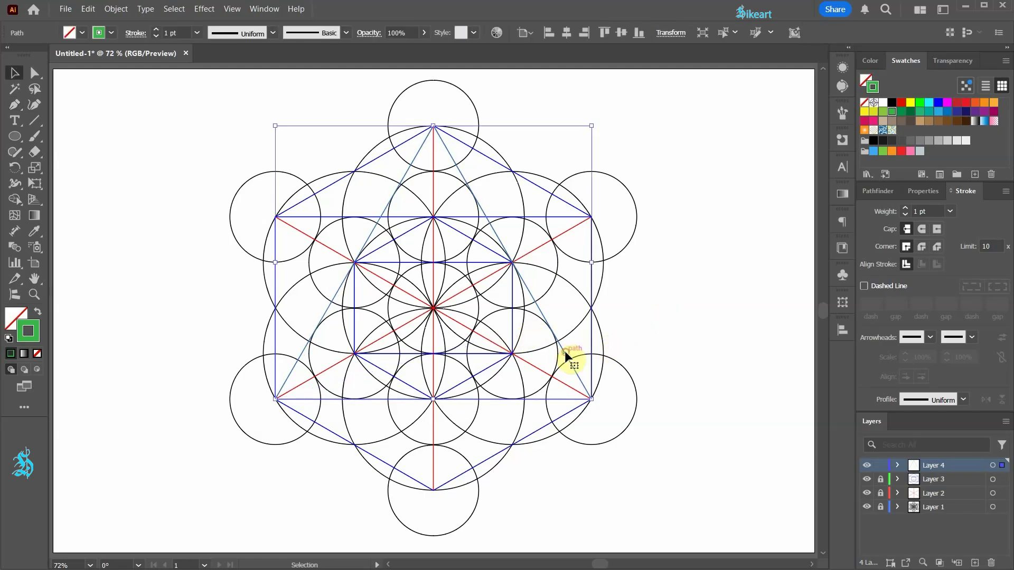
pyautogui.press('o')
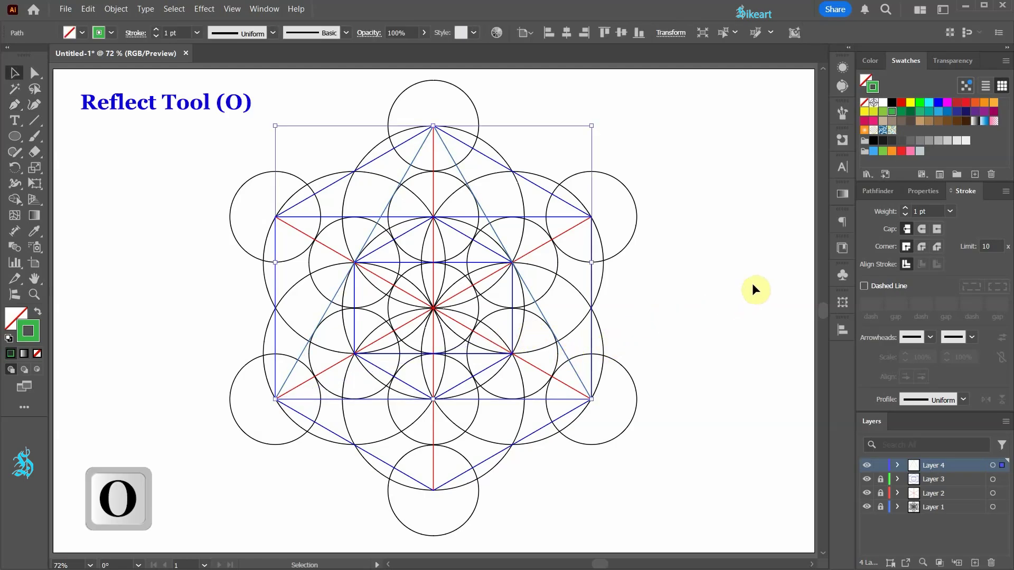
pyautogui.press('o')
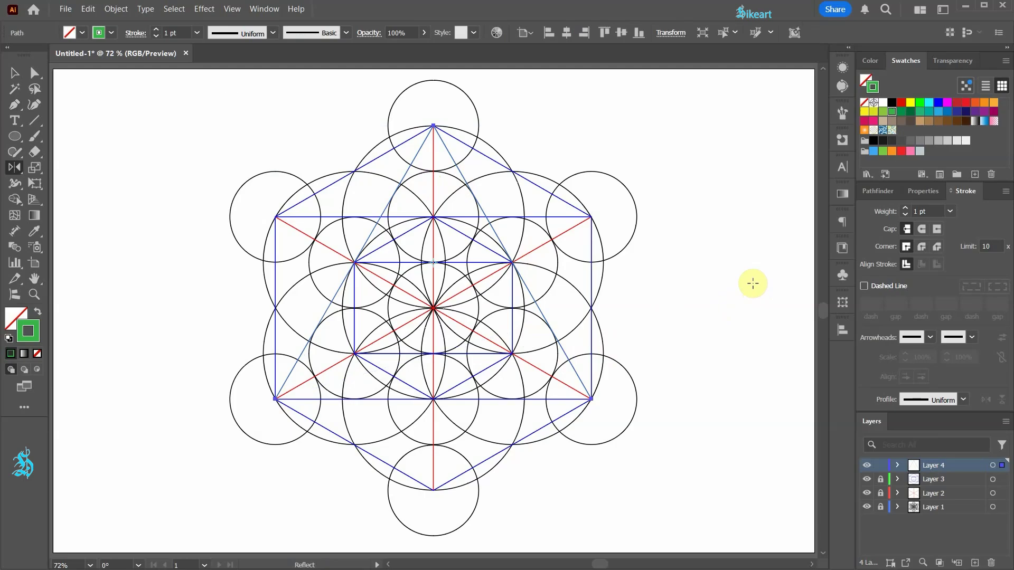
pyautogui.press('alt')
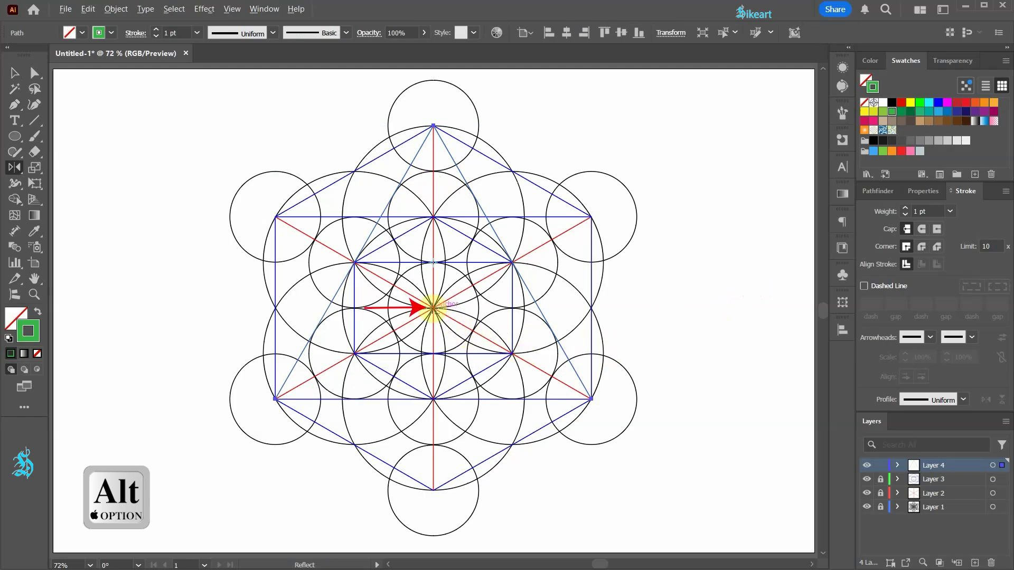
pyautogui.keyDown('alt'); pyautogui.click(433, 308); pyautogui.keyUp('alt')
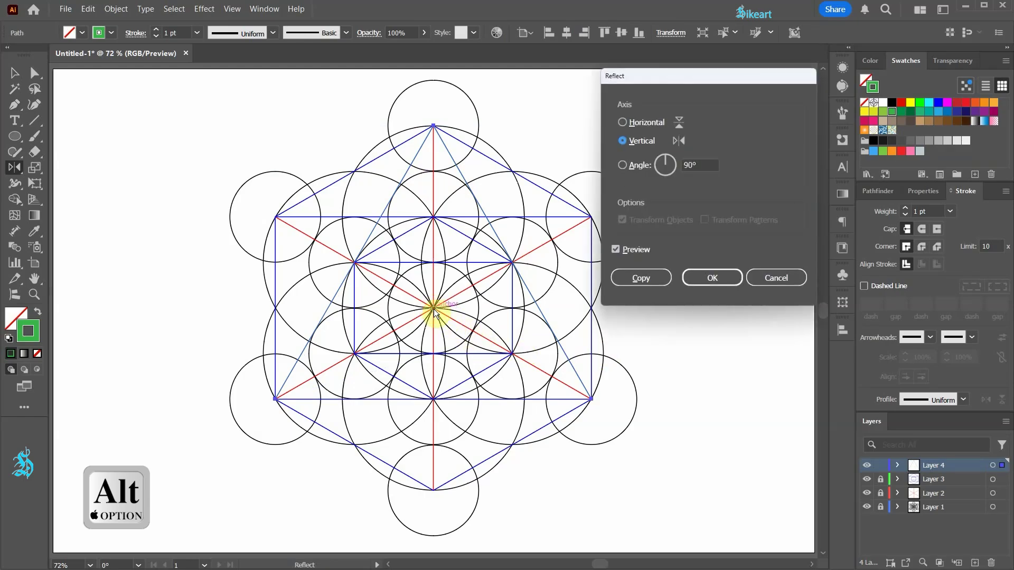
pyautogui.click(622, 122)
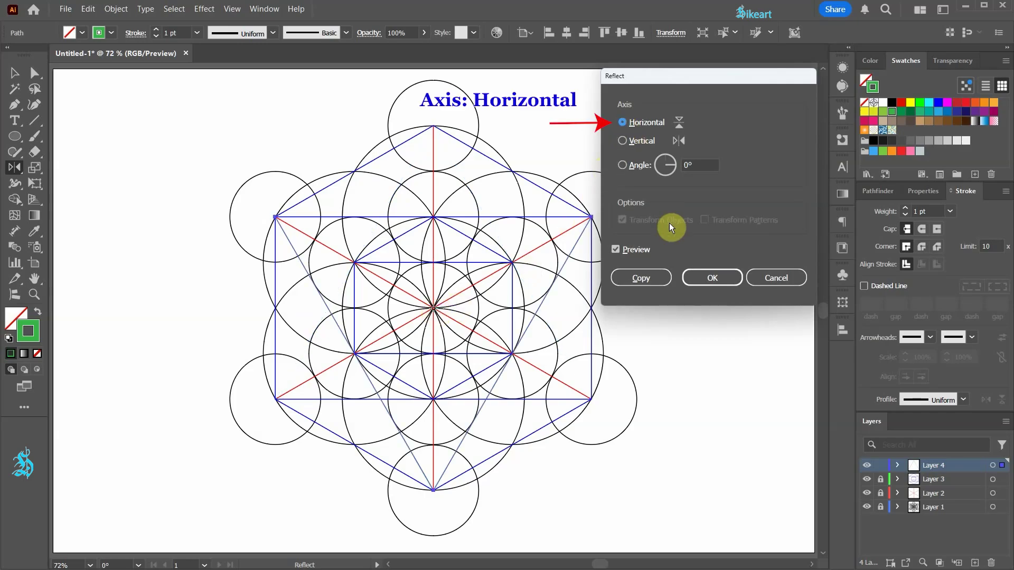
pyautogui.click(658, 276)
pyautogui.press('v')
pyautogui.click(711, 271)
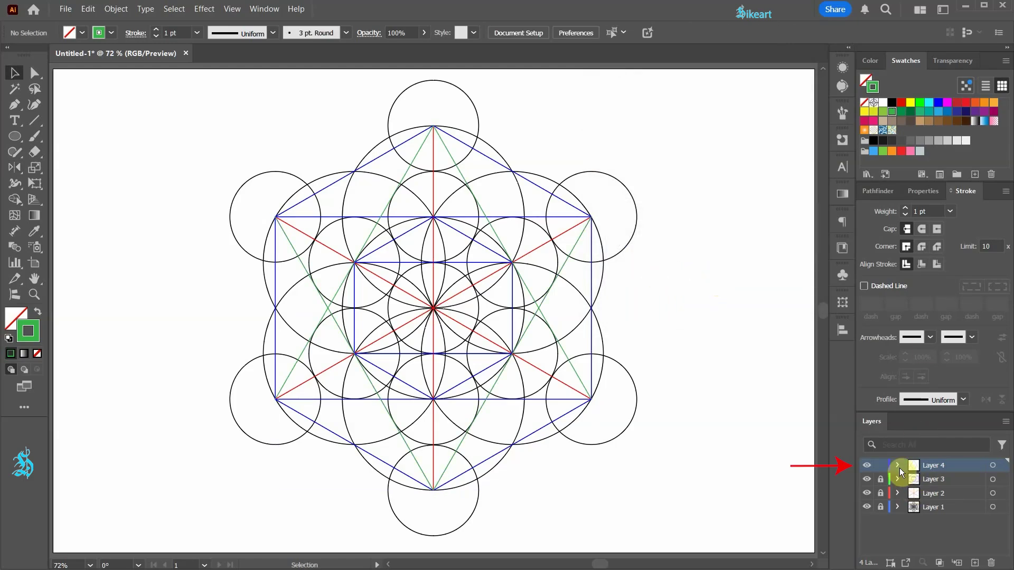
# - Lock Layer 4 and add a new layer above it, with the stroke colour set to pink
pyautogui.click(879, 467)
pyautogui.click(974, 563)
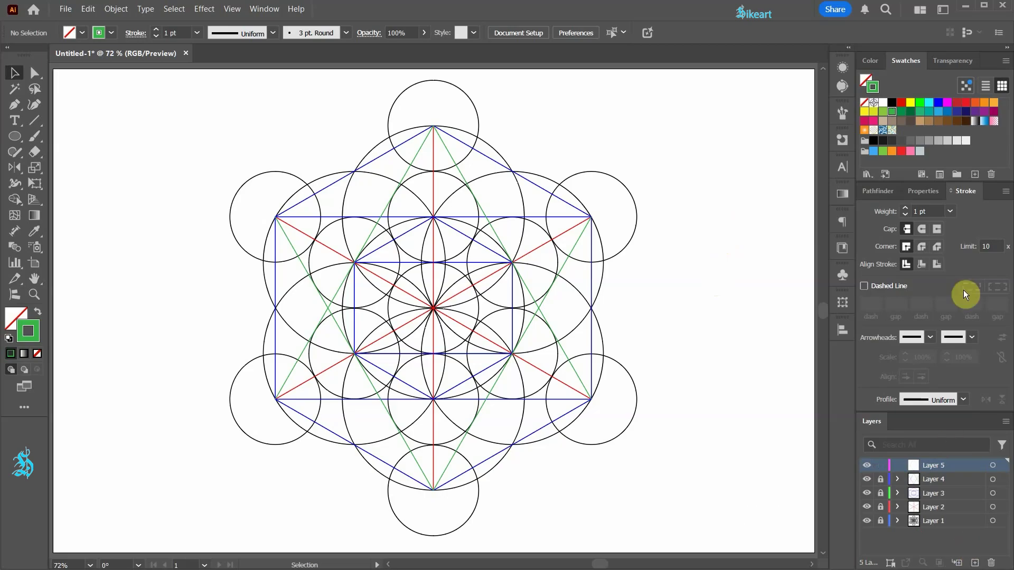
pyautogui.click(911, 152)
# - Draw two pink lines with the Pen tool from the inner hexagon's top corner to its lower-right and lower-left corners
pyautogui.press('p')
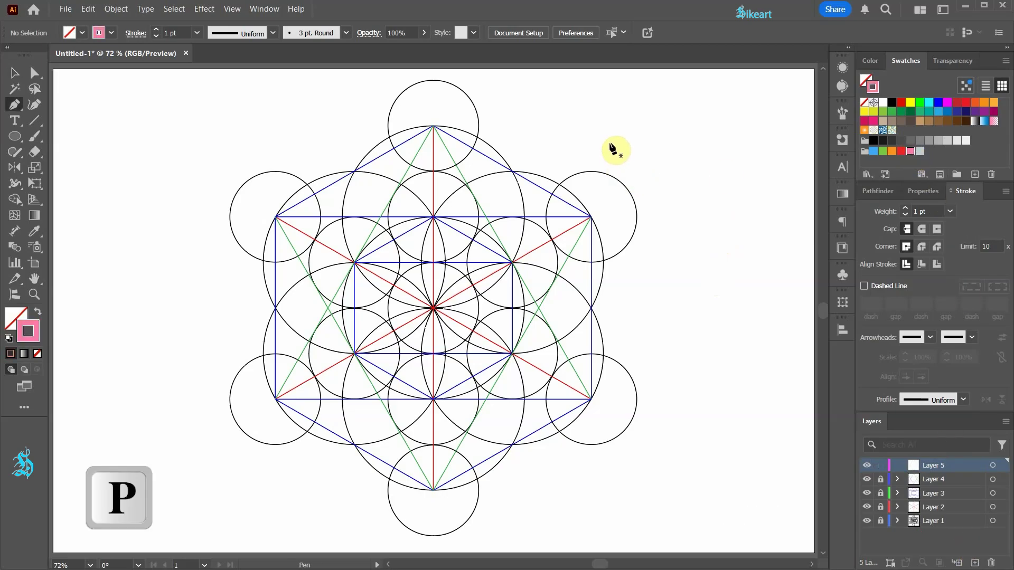
pyautogui.click(434, 218)
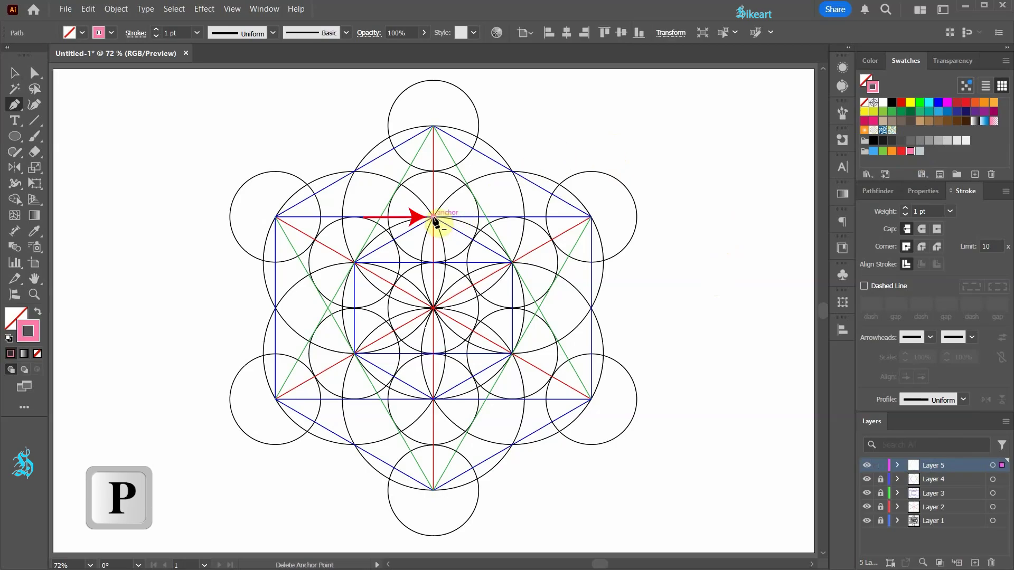
pyautogui.click(513, 353)
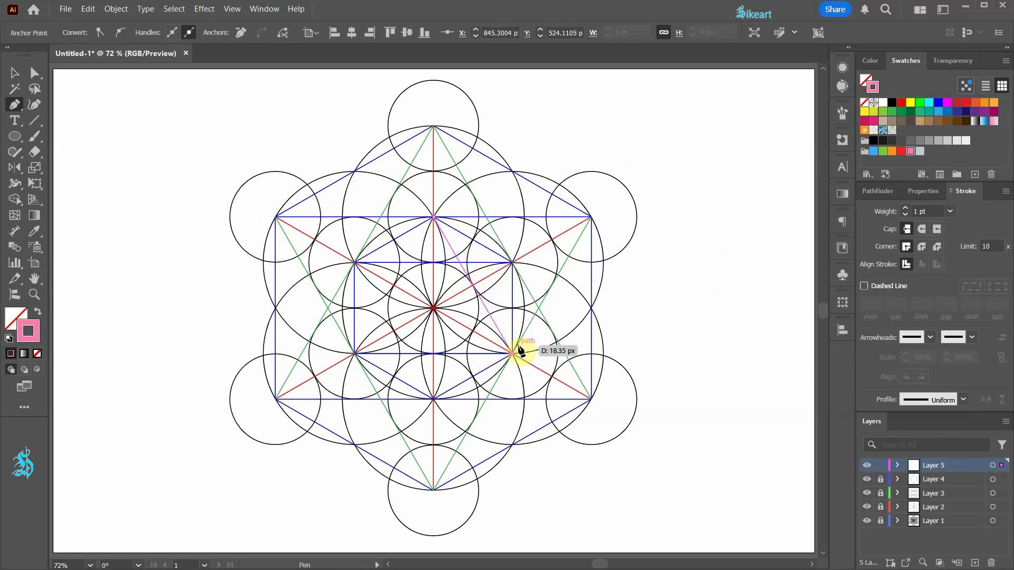
pyautogui.keyDown('ctrl'); pyautogui.click(634, 317); pyautogui.keyUp('ctrl')
pyautogui.click(433, 217)
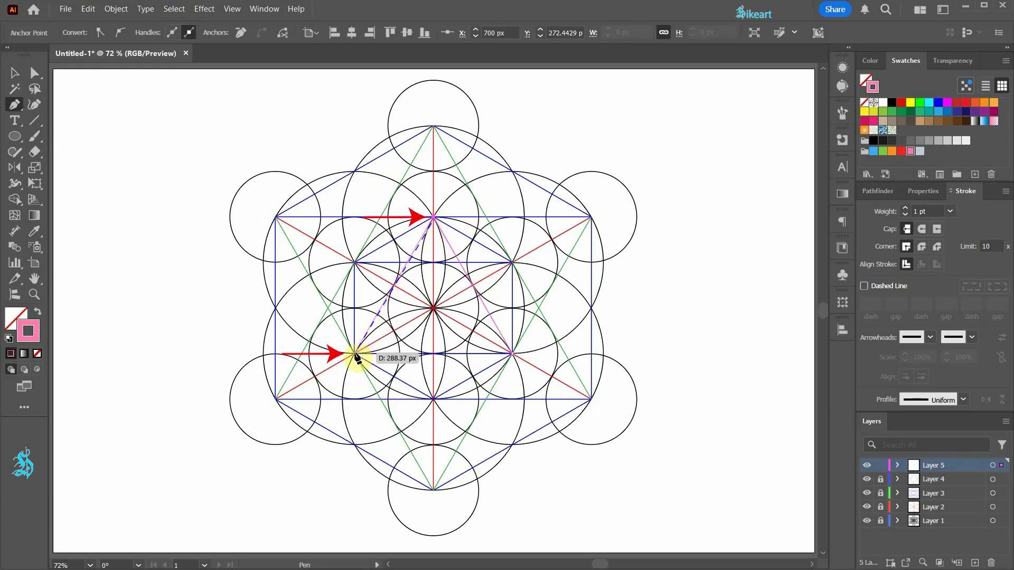
pyautogui.click(355, 353)
pyautogui.keyDown('ctrl'); pyautogui.click(682, 281); pyautogui.keyUp('ctrl')
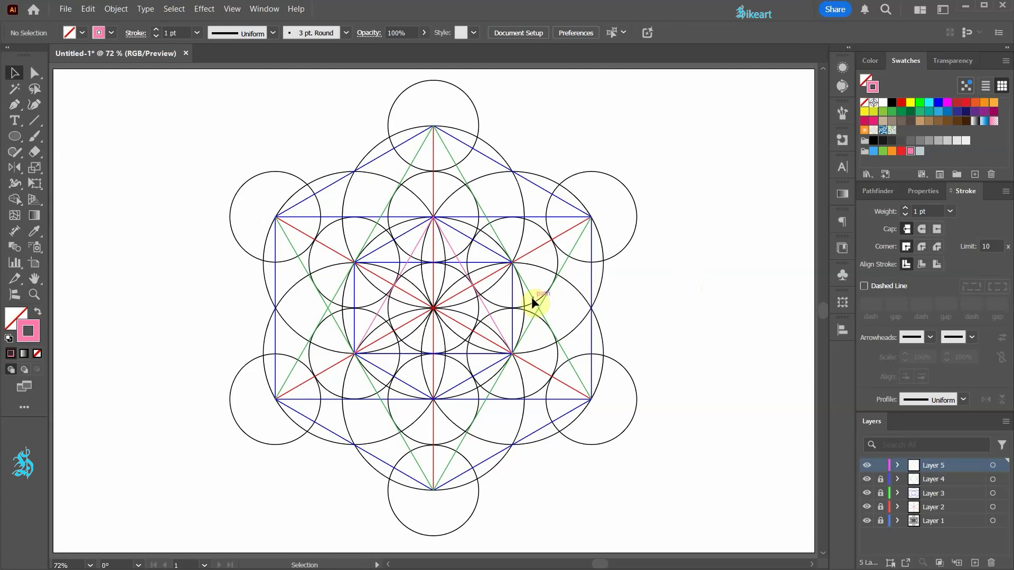
# - Make a copy of the two pink lines on Layer 5 reflected across the horizontal axis about the design's centre, and deselect
pyautogui.click(993, 465)
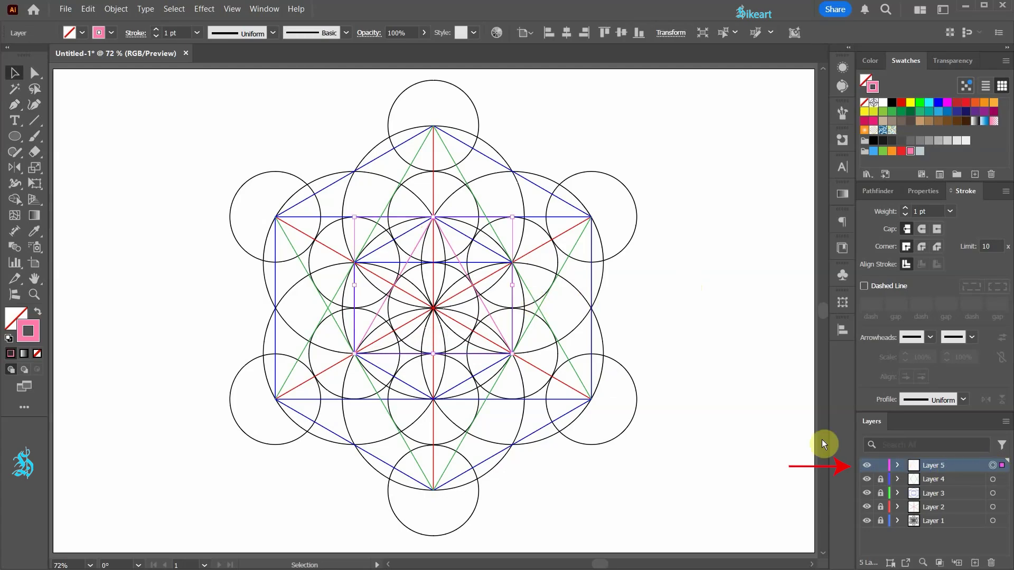
pyautogui.press('o')
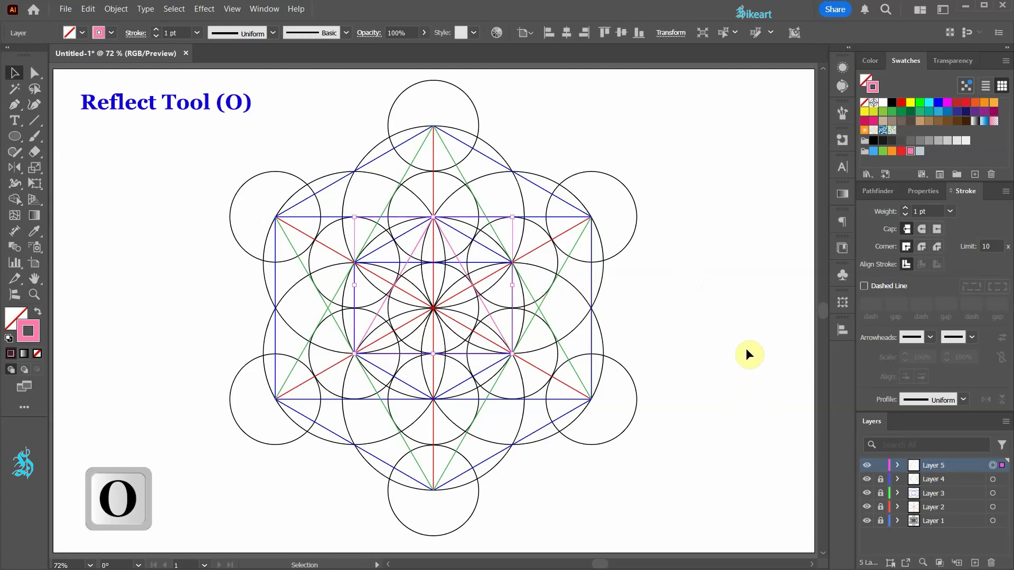
pyautogui.press('o')
pyautogui.press('alt')
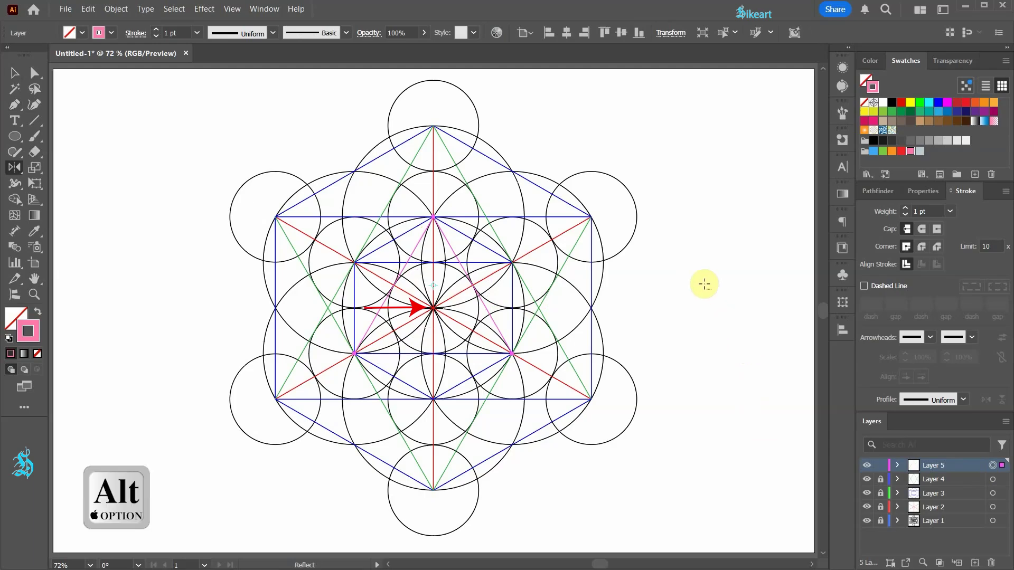
pyautogui.keyDown('alt'); pyautogui.click(433, 307); pyautogui.keyUp('alt')
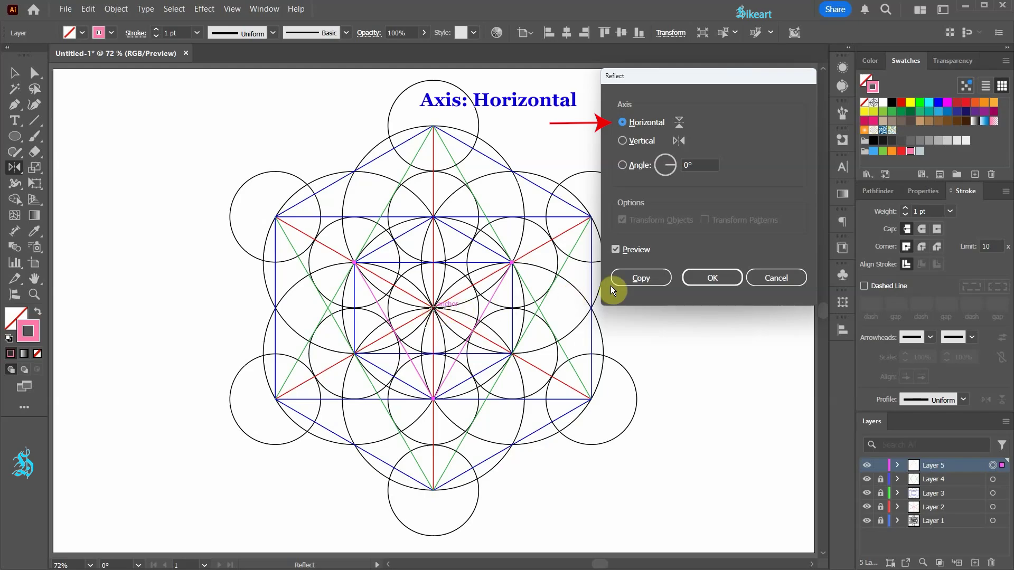
pyautogui.click(657, 277)
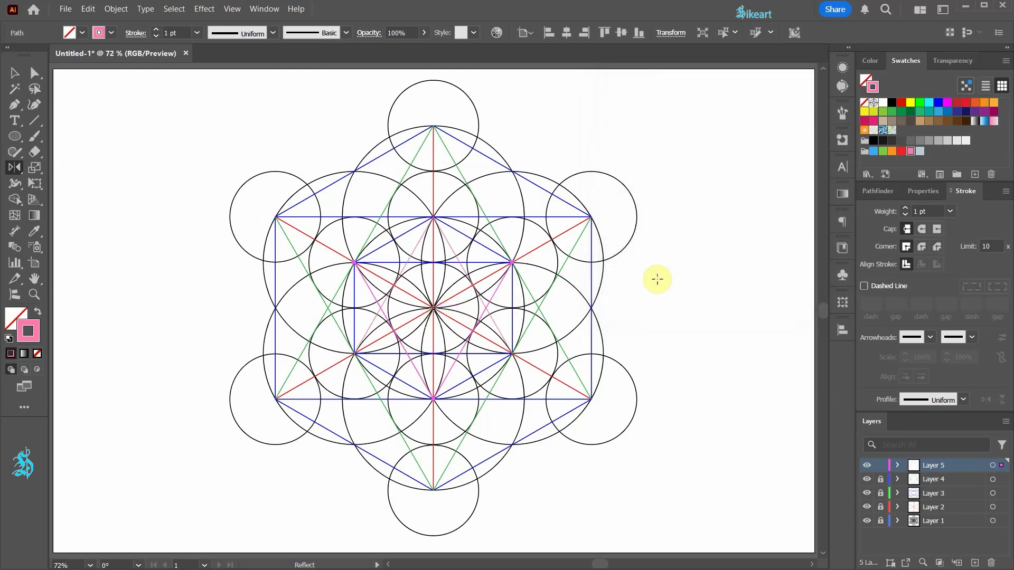
pyautogui.press('v')
pyautogui.click(710, 310)
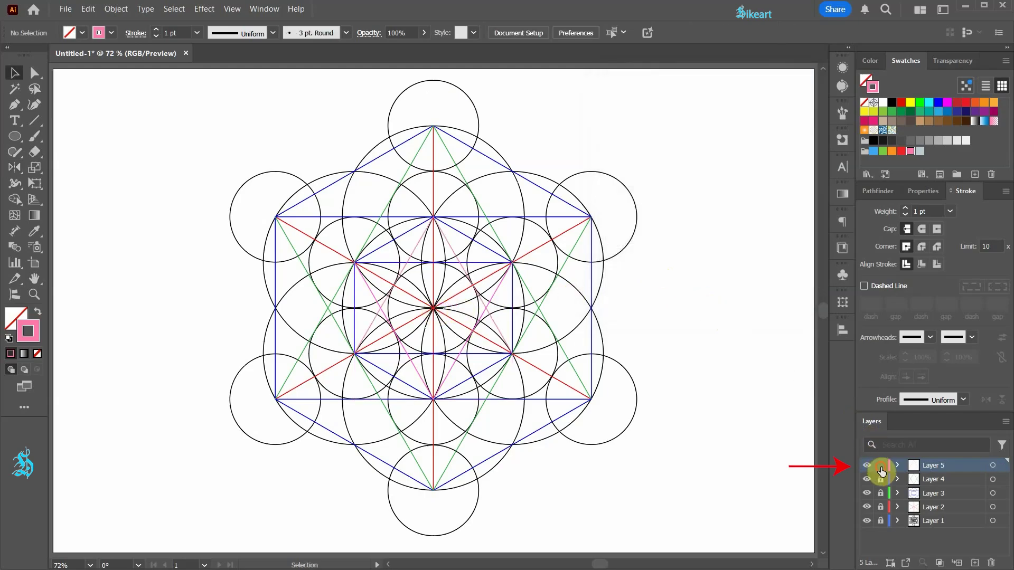
# - Lock Layer 5 and add a new layer above it, with the stroke colour set to black
pyautogui.click(974, 563)
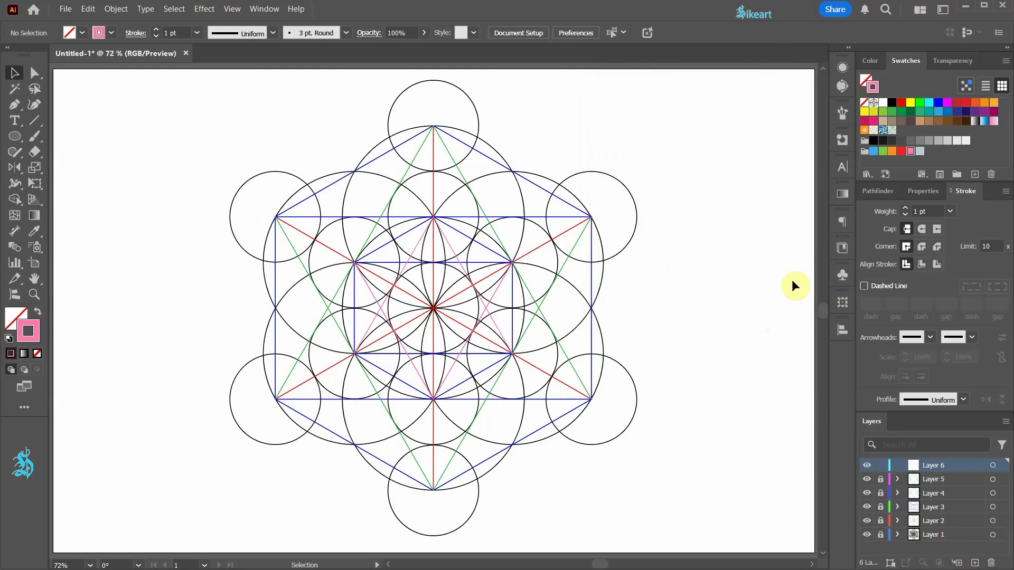
pyautogui.click(892, 103)
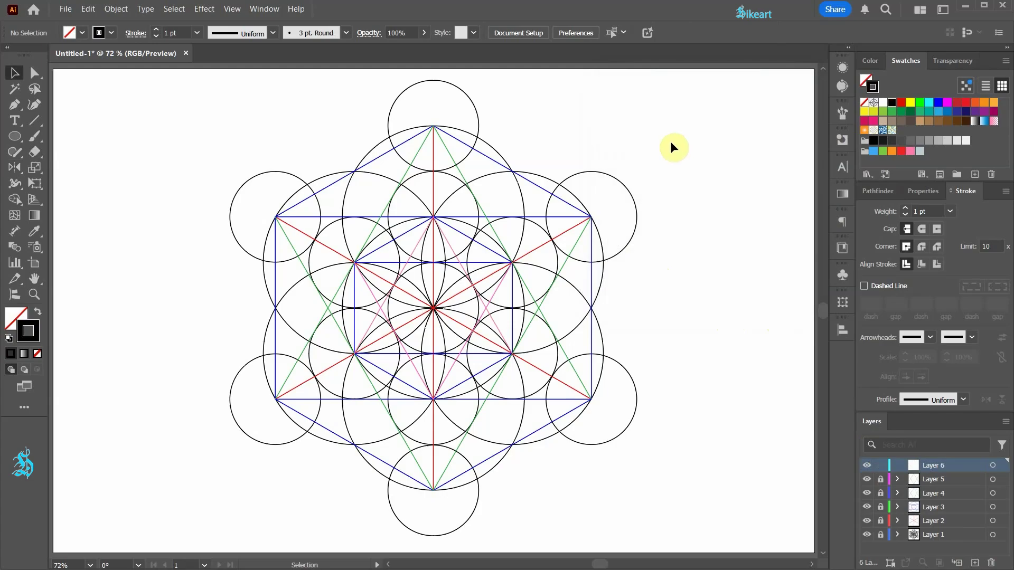
# - Draw a closed black Pen path through outer top, inner lower-left, outer lower-right, inner top, outer lower-left and inner lower-right circle centres, and deselect
pyautogui.press('p')
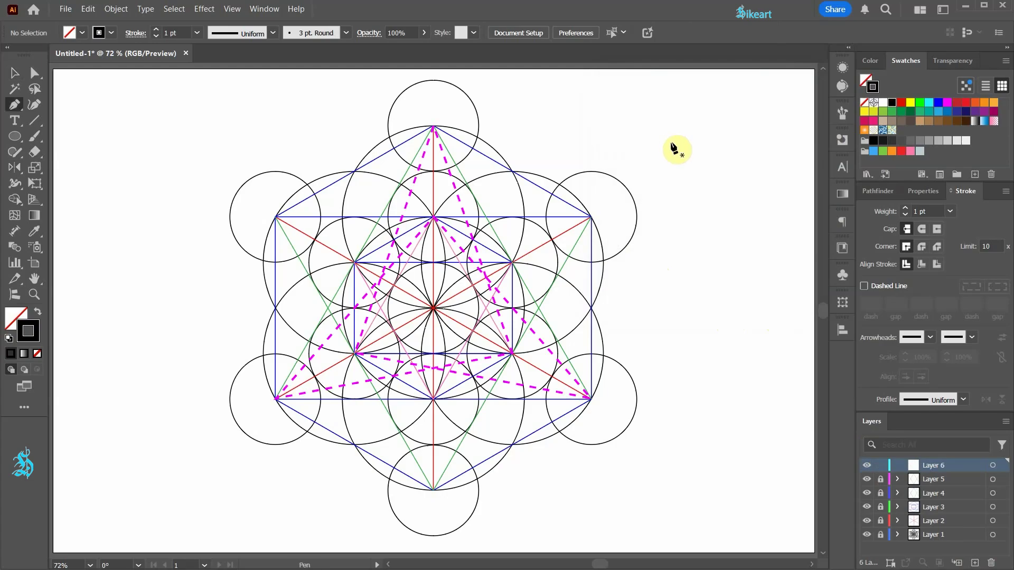
pyautogui.click(433, 127)
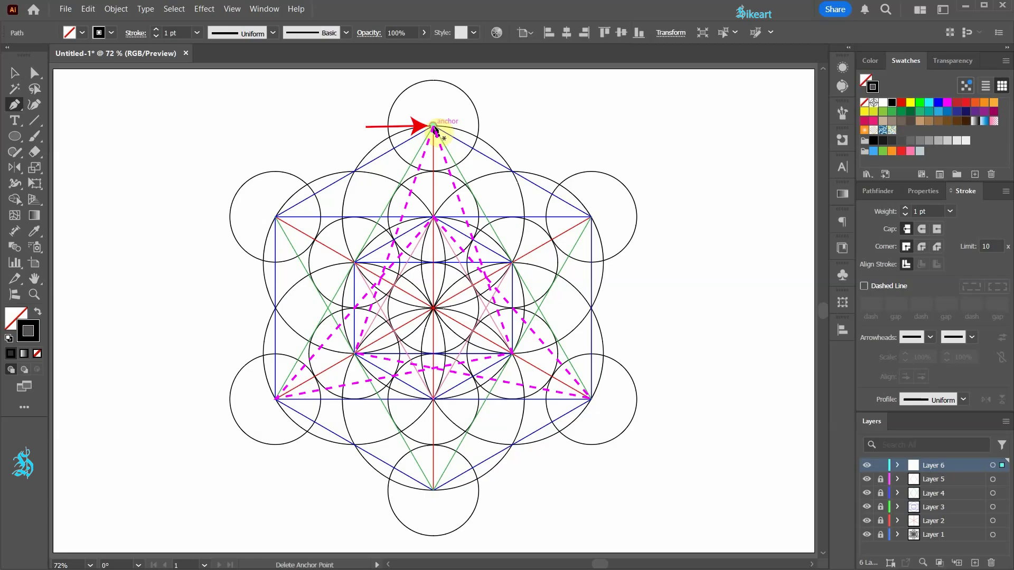
pyautogui.click(354, 352)
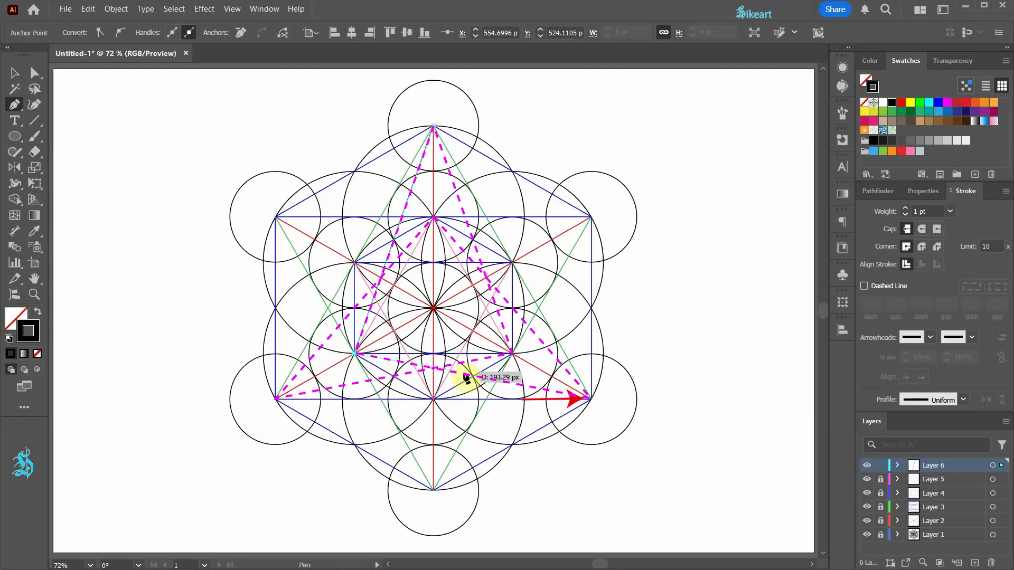
pyautogui.click(590, 399)
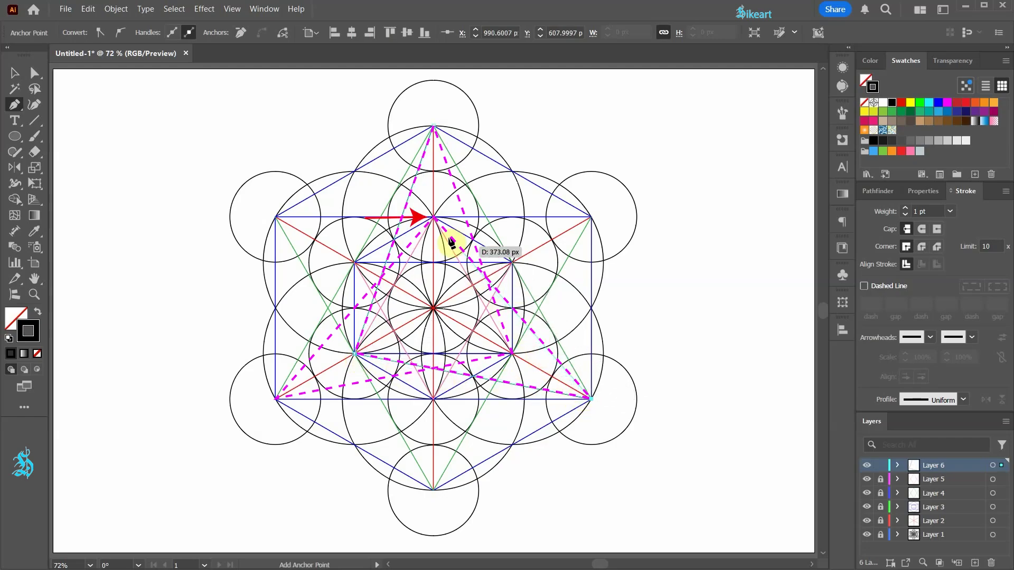
pyautogui.click(433, 217)
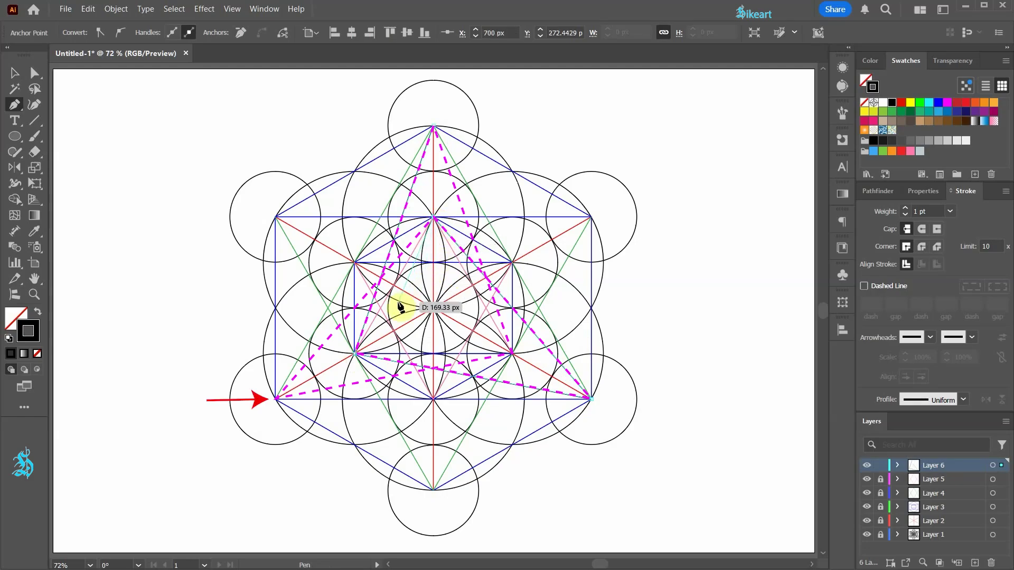
pyautogui.click(276, 400)
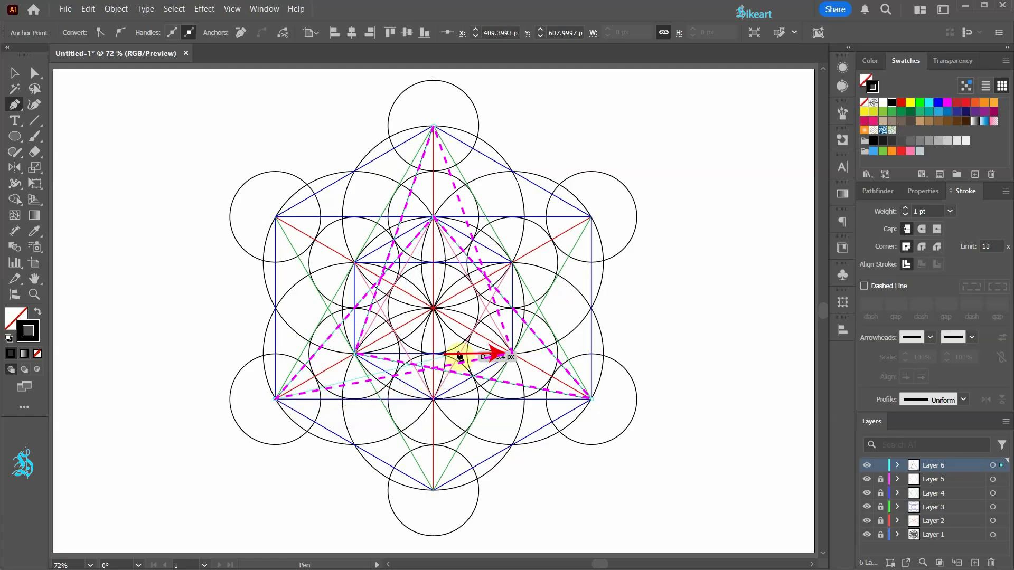
pyautogui.click(512, 354)
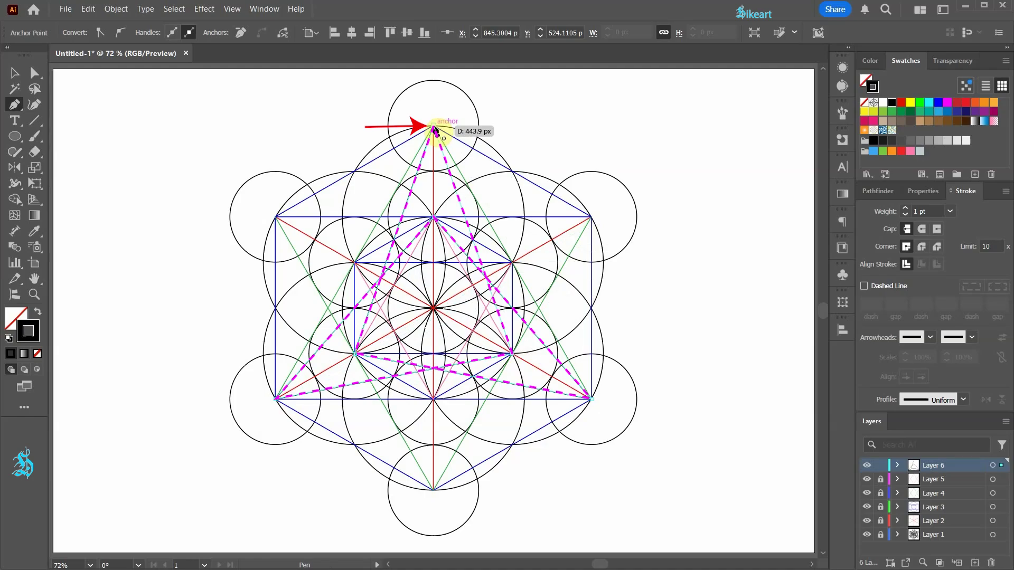
pyautogui.click(433, 128)
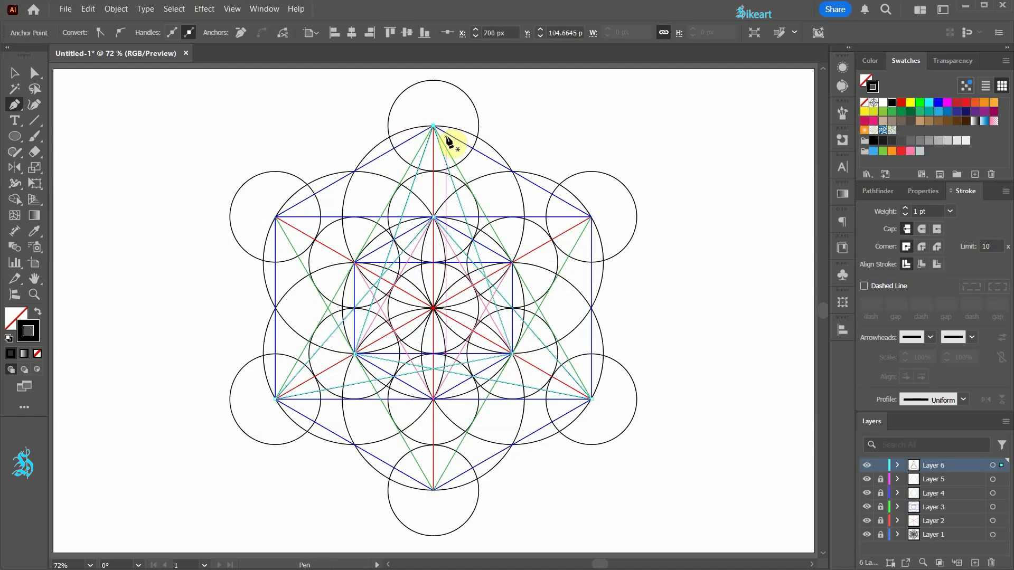
pyautogui.keyDown('ctrl'); pyautogui.click(660, 139); pyautogui.keyUp('ctrl')
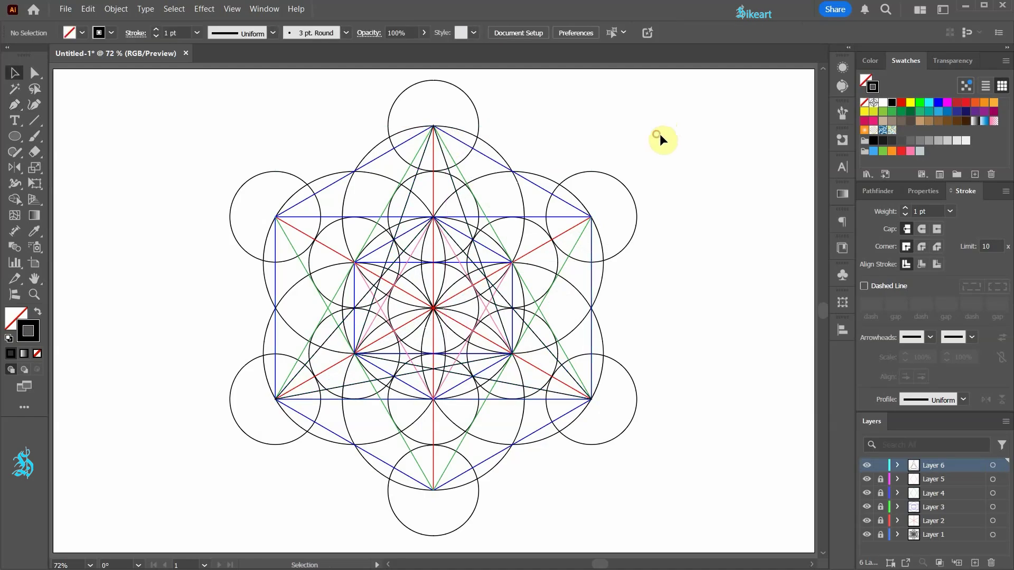
# - Make a copy of the closed black path reflected across the horizontal axis about the centre of the design
pyautogui.click(451, 184)
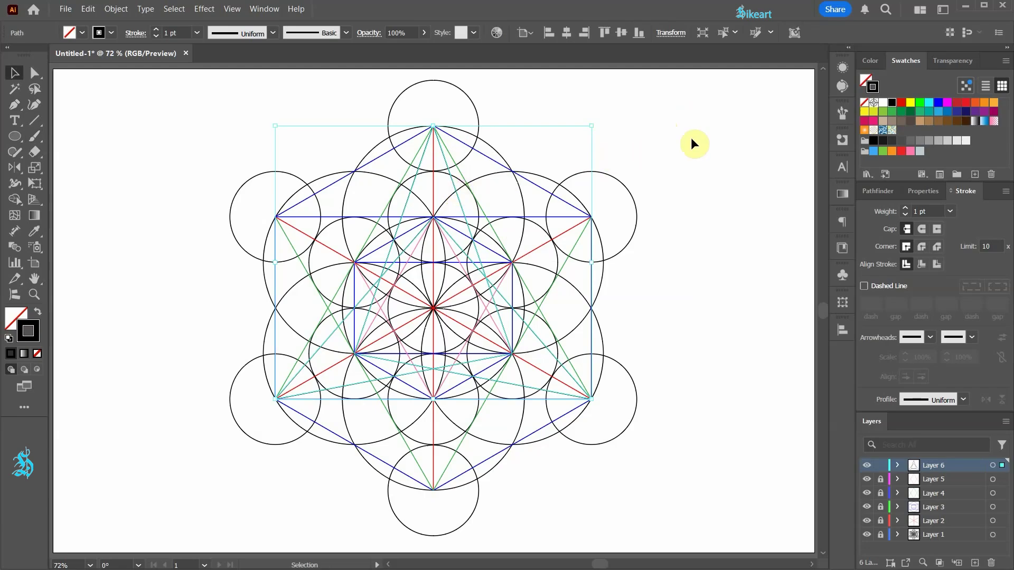
pyautogui.press('o')
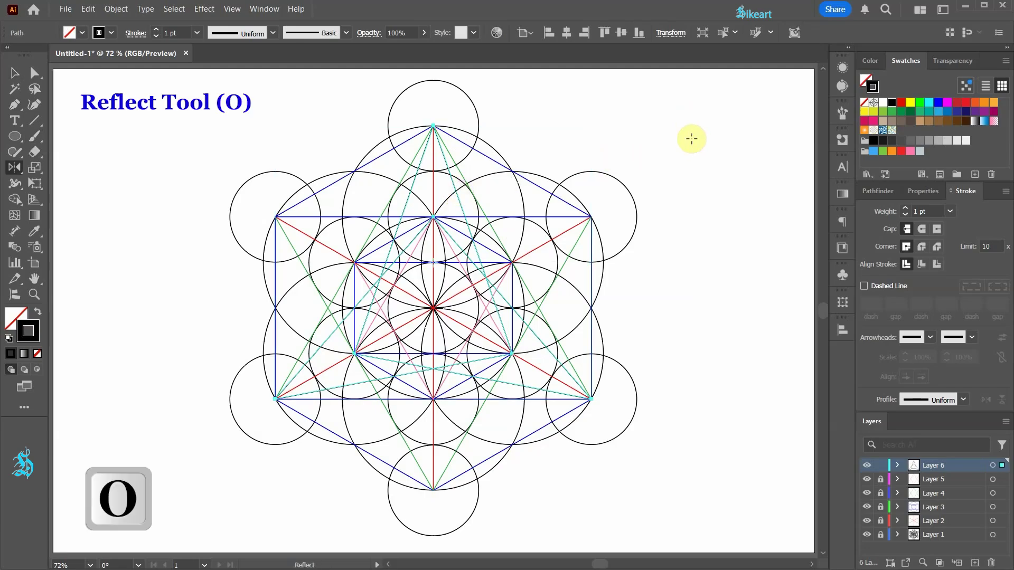
pyautogui.press('alt')
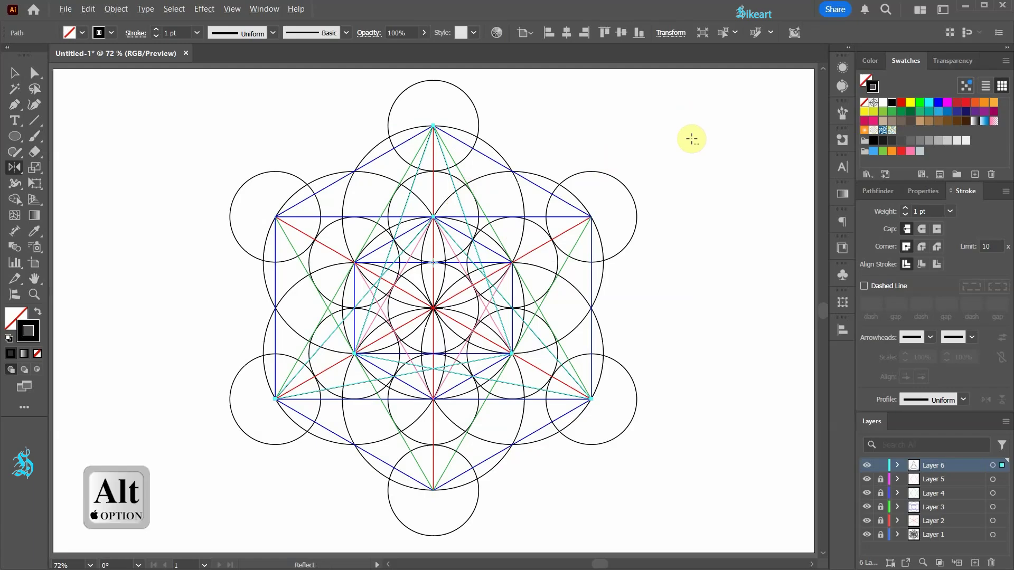
pyautogui.keyDown('alt'); pyautogui.click(434, 309); pyautogui.keyUp('alt')
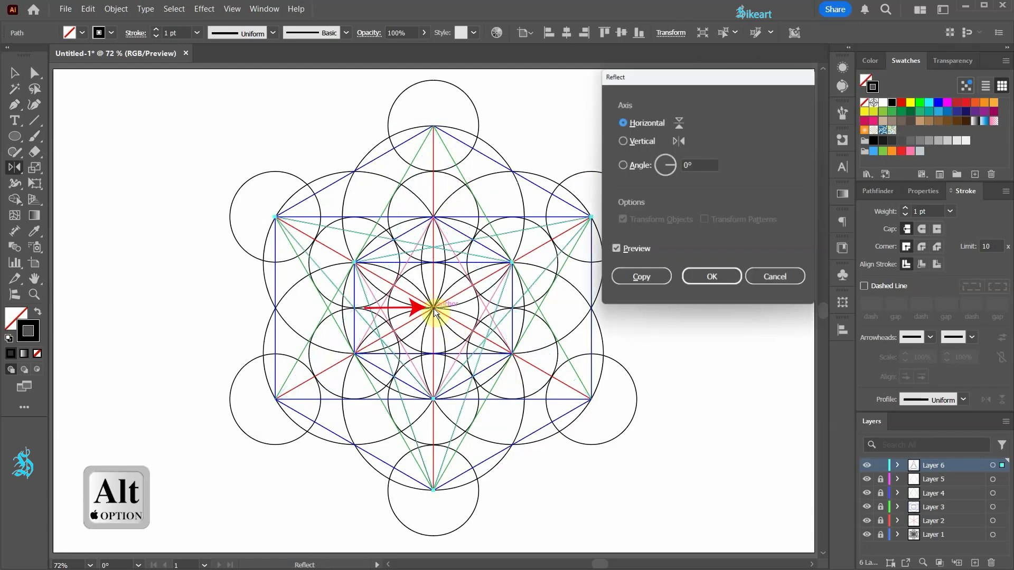
pyautogui.click(654, 276)
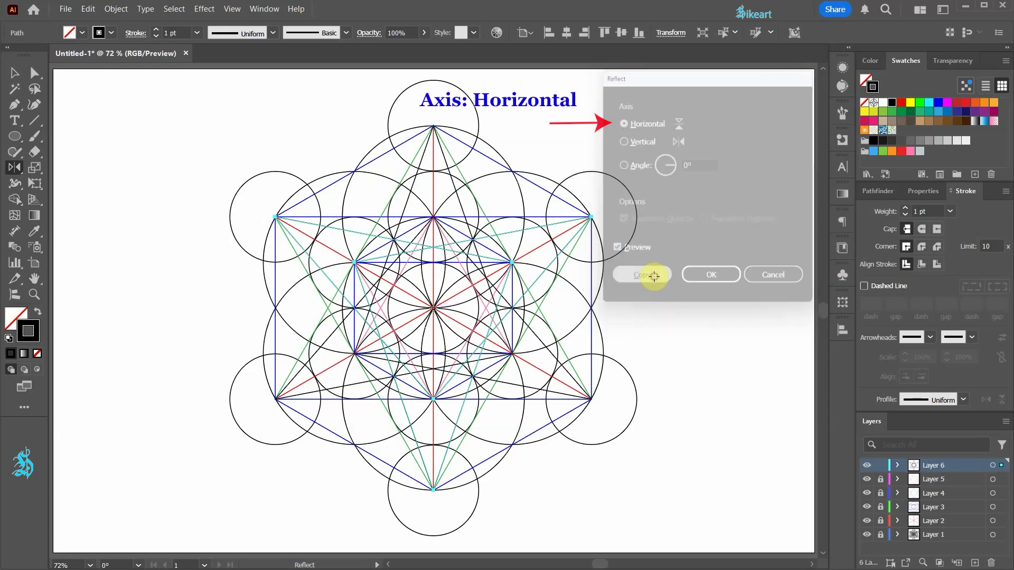
# - Deselect the reflected black path and unlock Layers 1 to 5
pyautogui.press('v')
pyautogui.click(696, 288)
pyautogui.moveTo(883, 467); pyautogui.dragTo(896, 539)
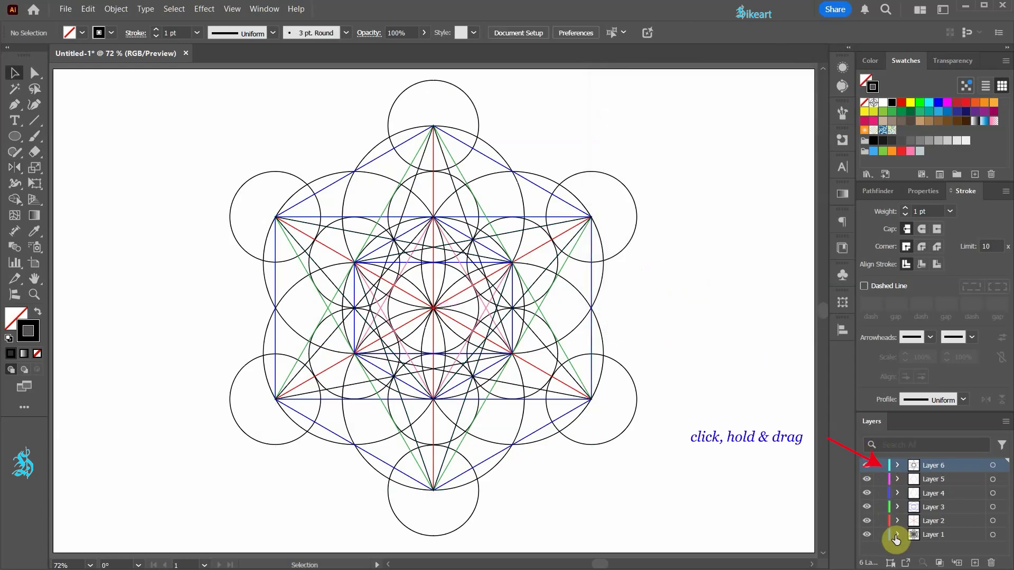
# - Select the six large overlapping circles around the design's centre on Layer 1 and group them
pyautogui.click(547, 178)
pyautogui.keyDown('shift'); pyautogui.click(495, 153); pyautogui.keyUp('shift')
pyautogui.keyDown('shift'); pyautogui.click(327, 177); pyautogui.keyUp('shift')
pyautogui.keyDown('shift'); pyautogui.click(269, 335); pyautogui.keyUp('shift')
pyautogui.keyDown('shift'); pyautogui.click(376, 472); pyautogui.keyUp('shift')
pyautogui.keyDown('shift'); pyautogui.click(549, 439); pyautogui.keyUp('shift')
pyautogui.hotkey('ctrl', 'g')
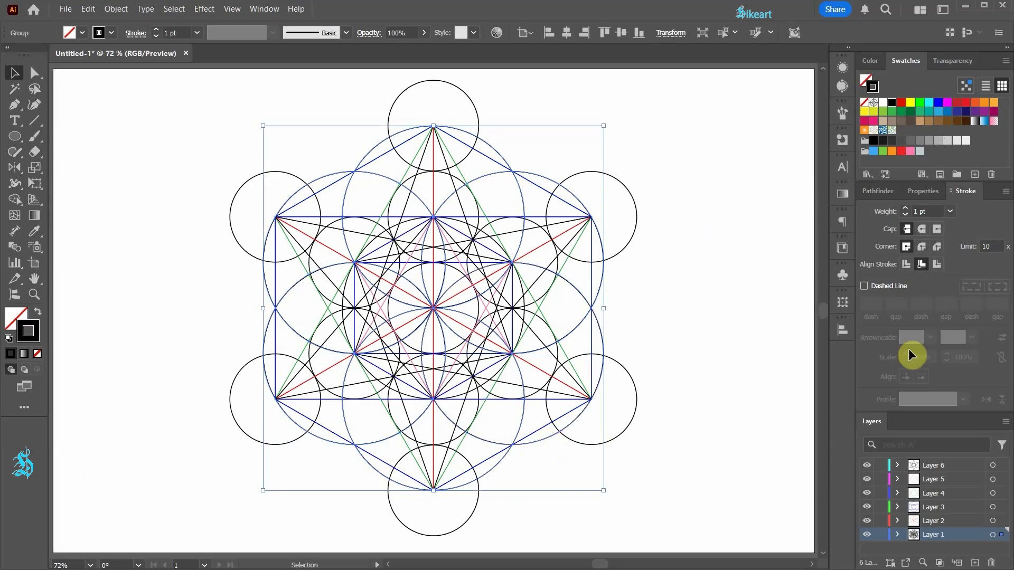
# - Expand Layer 1, then lock and hide the group of six large circles
pyautogui.click(897, 537)
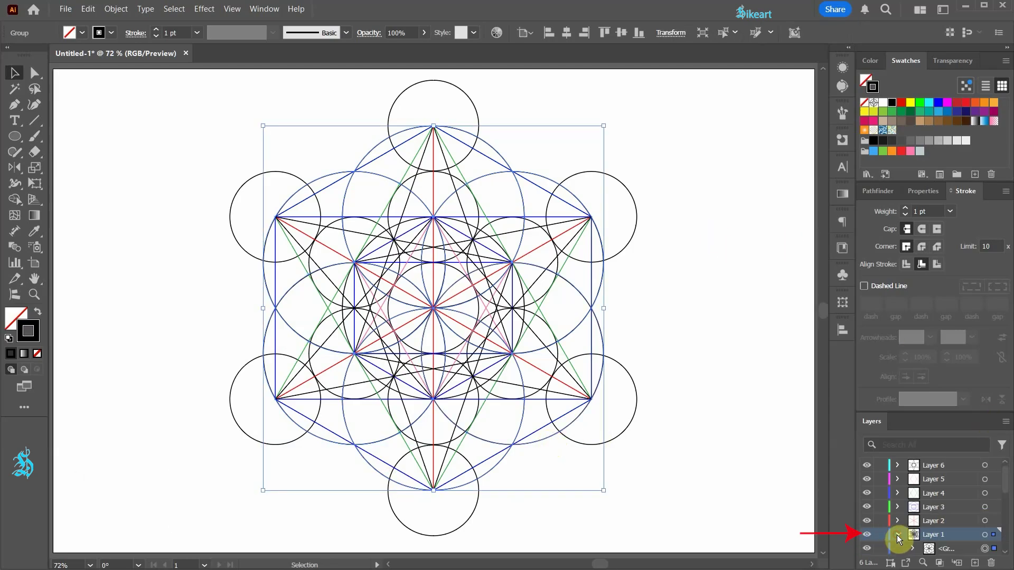
pyautogui.moveTo(1004, 486); pyautogui.dragTo(1005, 500)
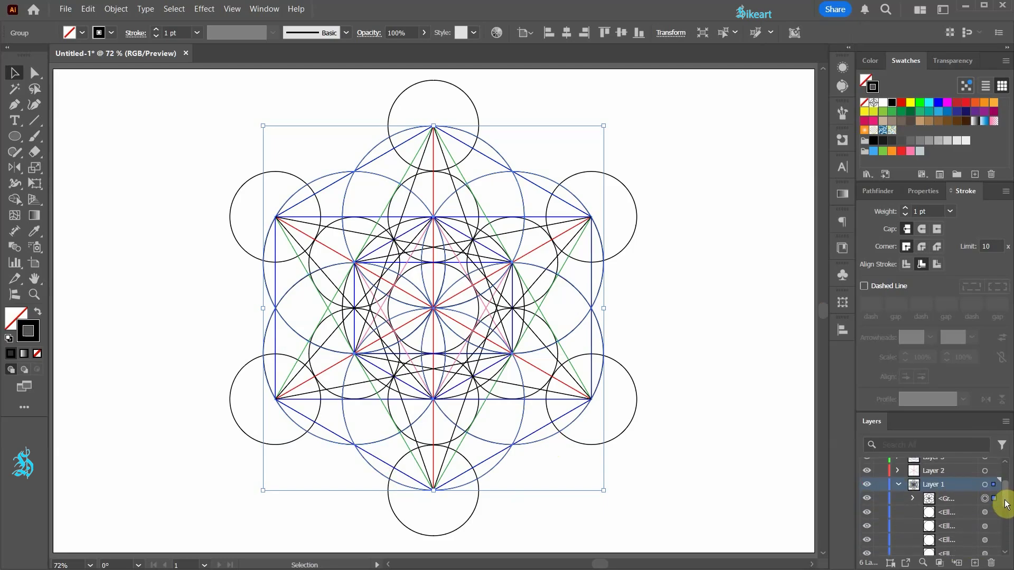
pyautogui.click(880, 499)
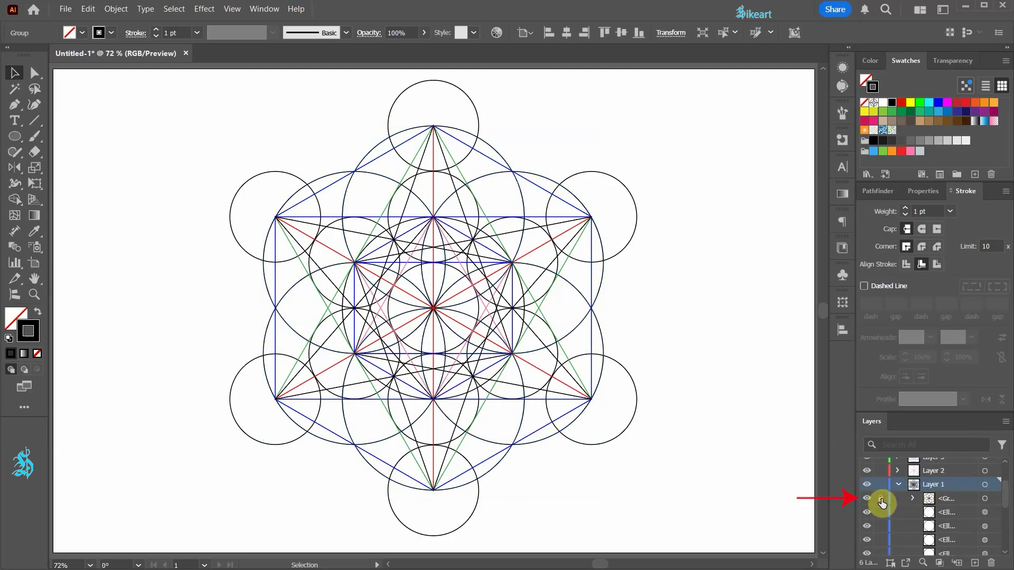
pyautogui.click(866, 500)
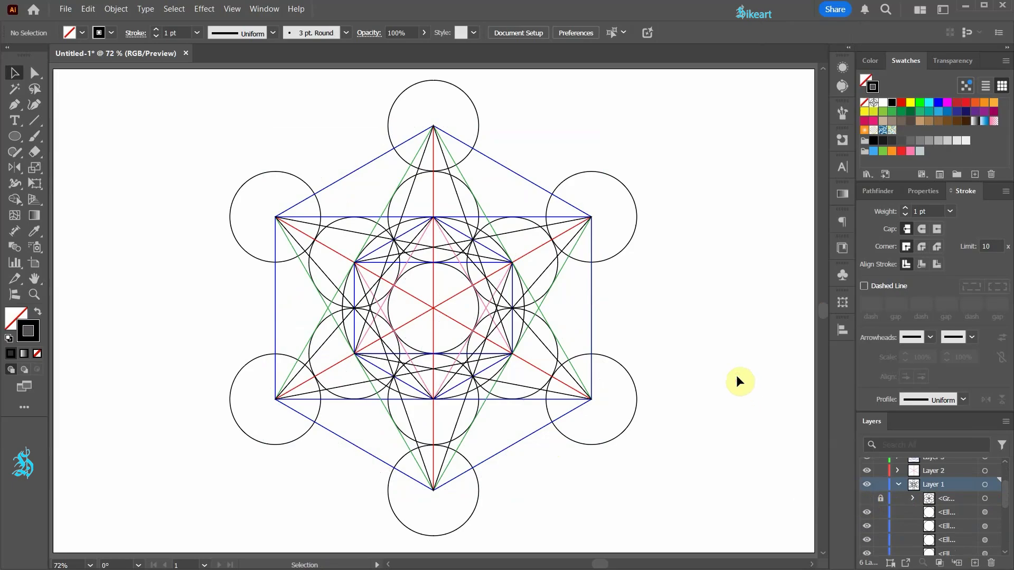
# - Give all visible circles and lines a black stroke with round join corners, and deselect
pyautogui.hotkey('ctrl', 'a')
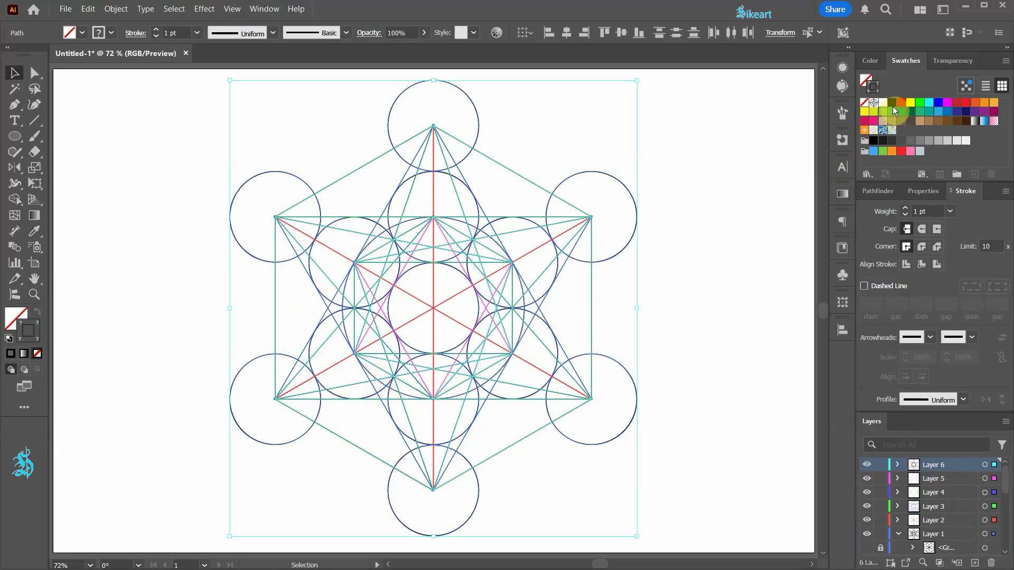
pyautogui.press('x')
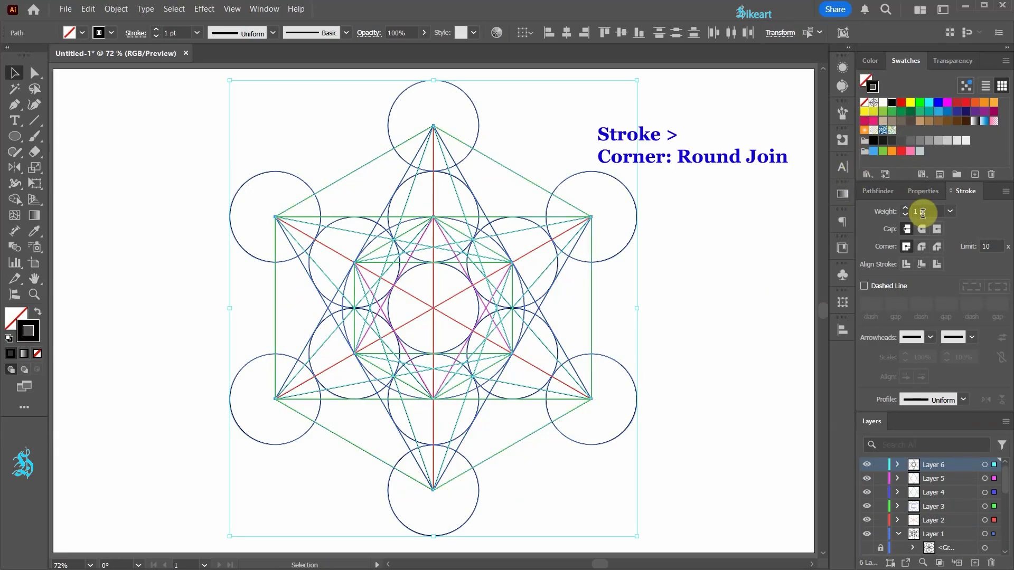
pyautogui.click(921, 246)
pyautogui.click(728, 276)
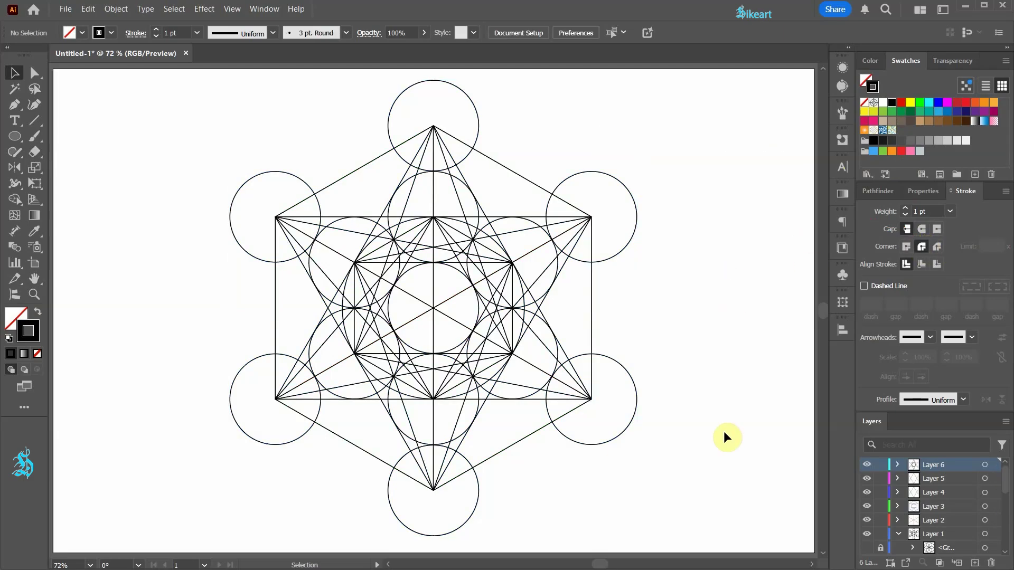